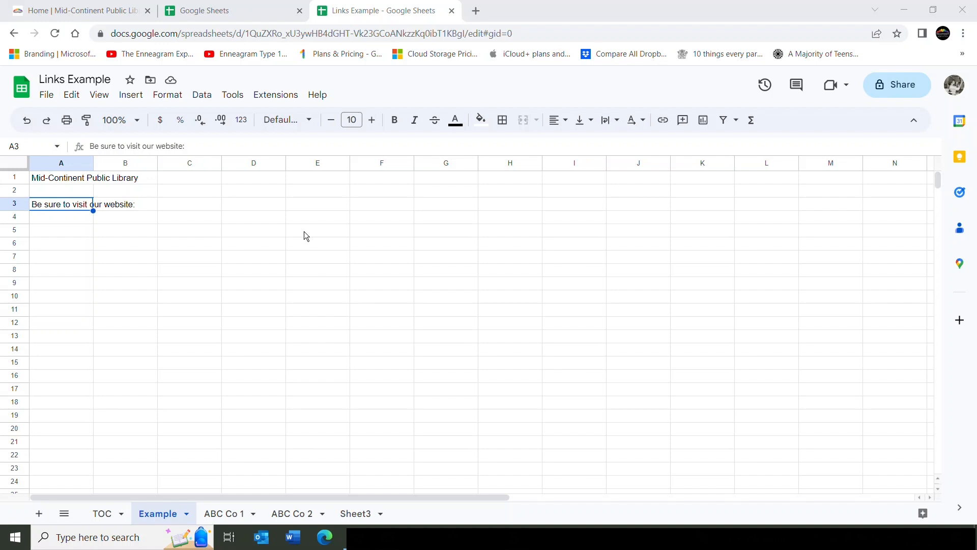
pyautogui.click(42, 191)
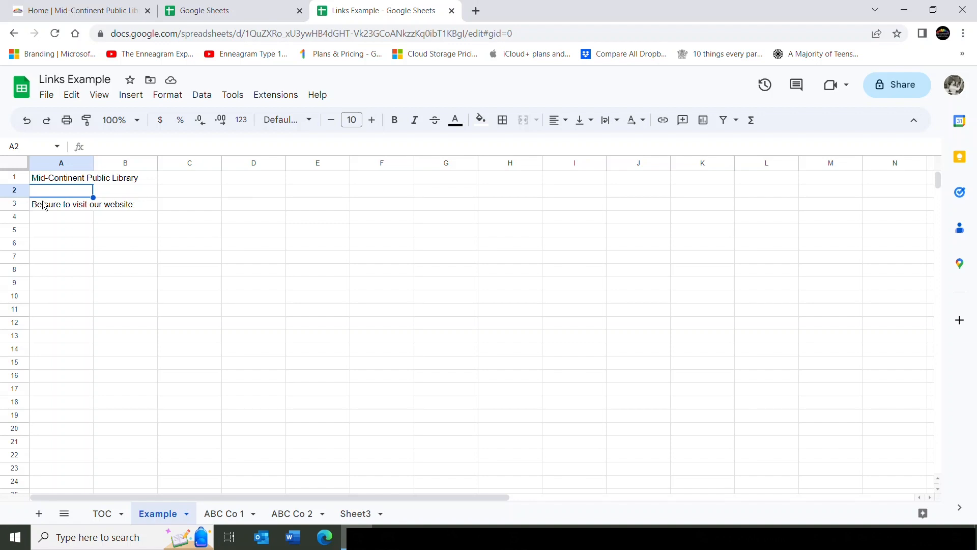
pyautogui.click(45, 207)
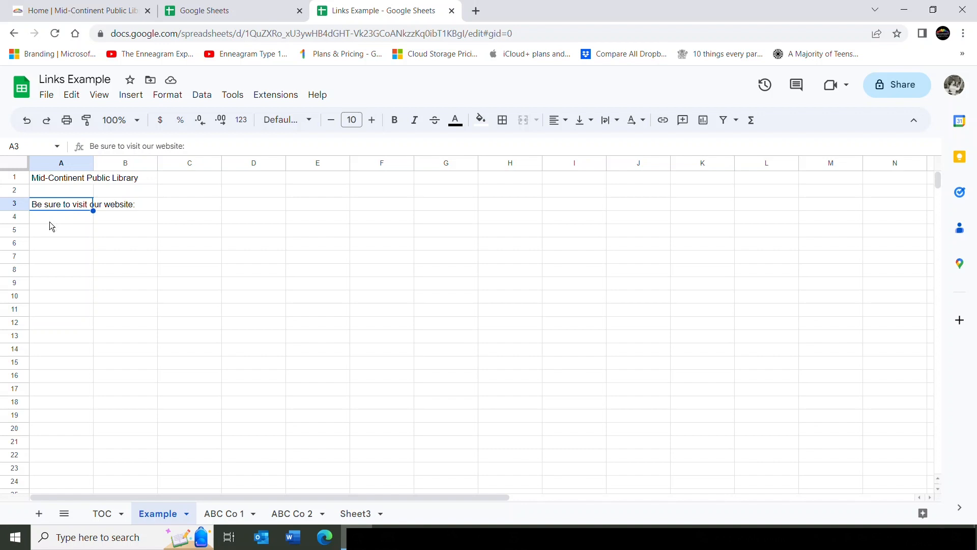
pyautogui.click(169, 204)
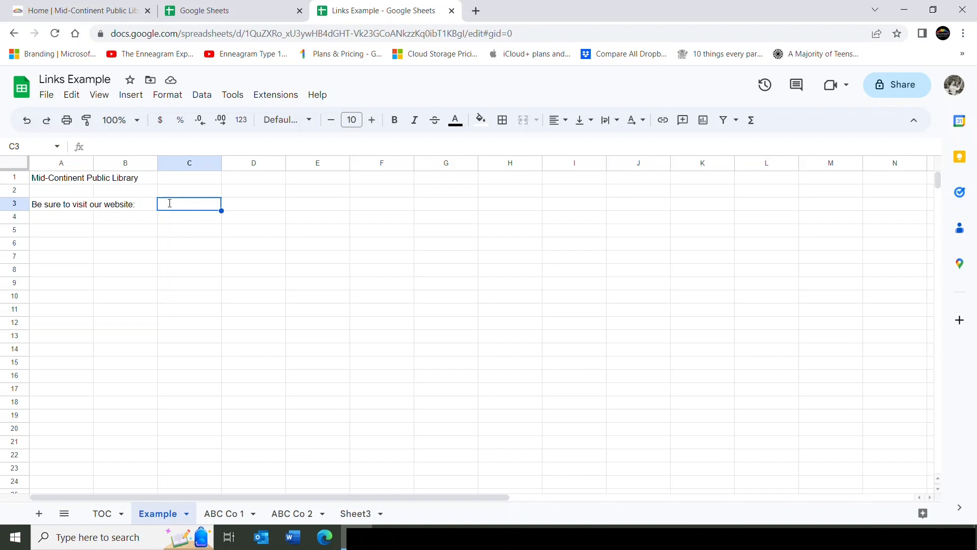
pyautogui.write('www.my')
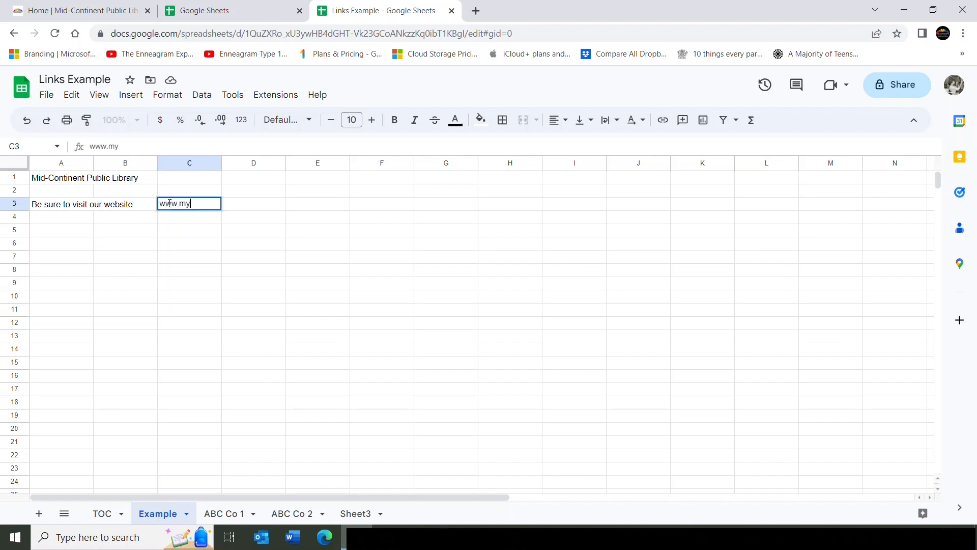
pyautogui.write('mcpl.org')
pyautogui.press('Return')
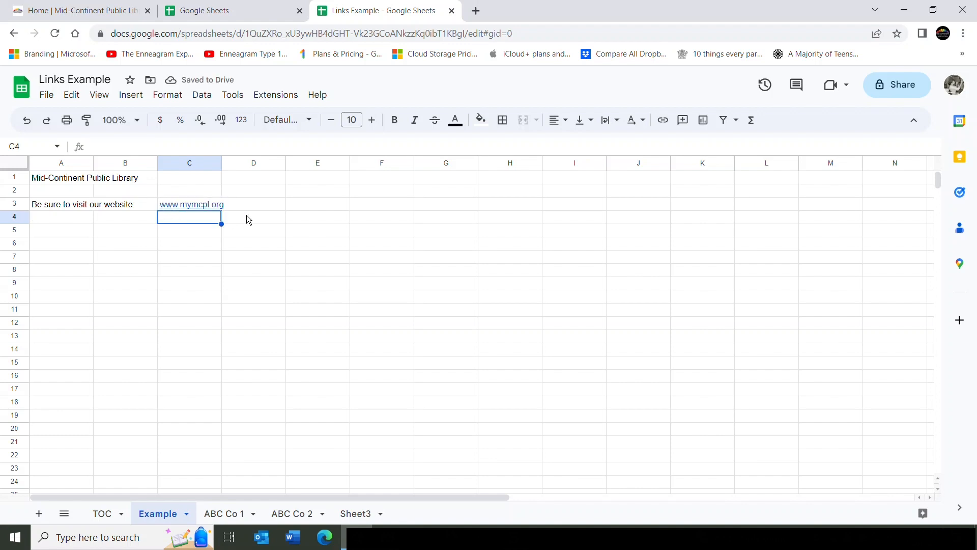
# Enter the shorter web address mymcpl.org in cell E3
pyautogui.click(314, 213)
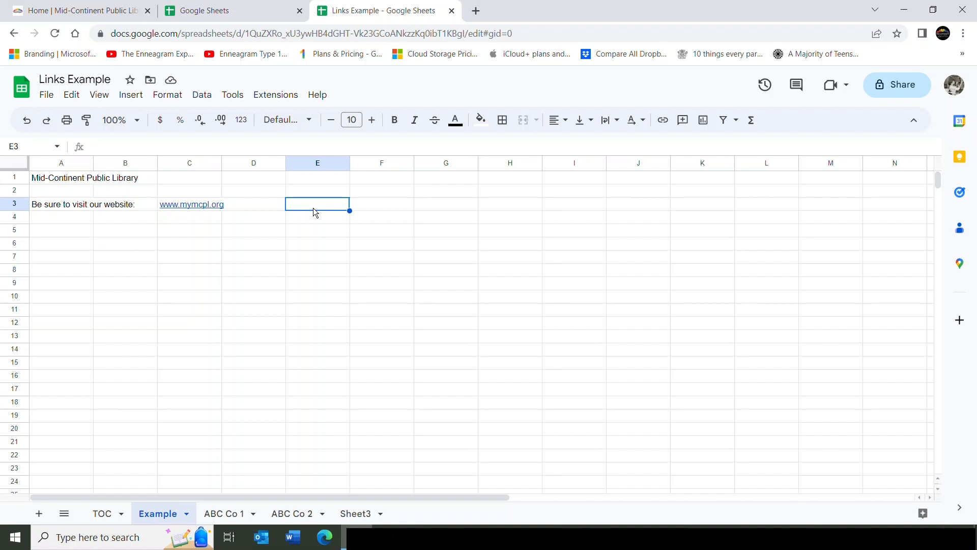
pyautogui.write('mym')
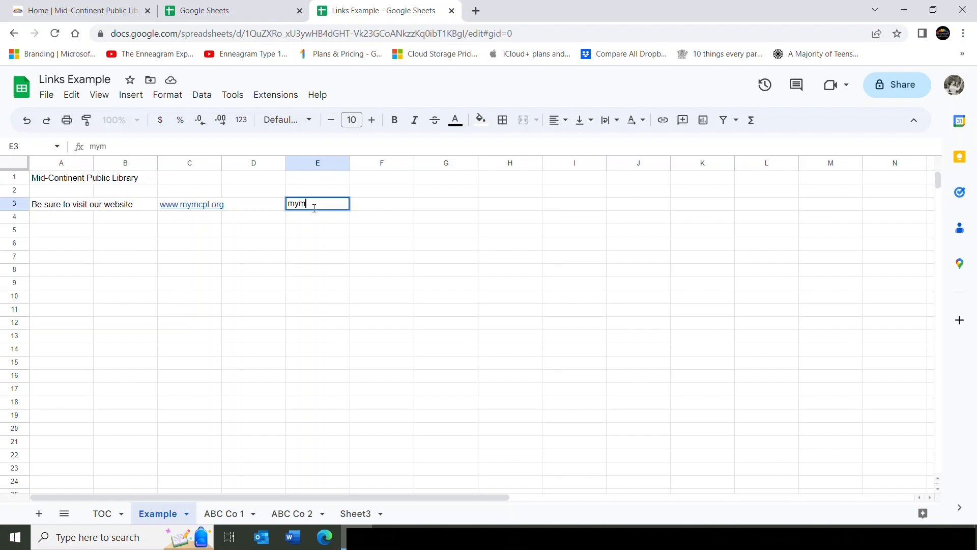
pyautogui.write('cpl.org')
pyautogui.press('Return')
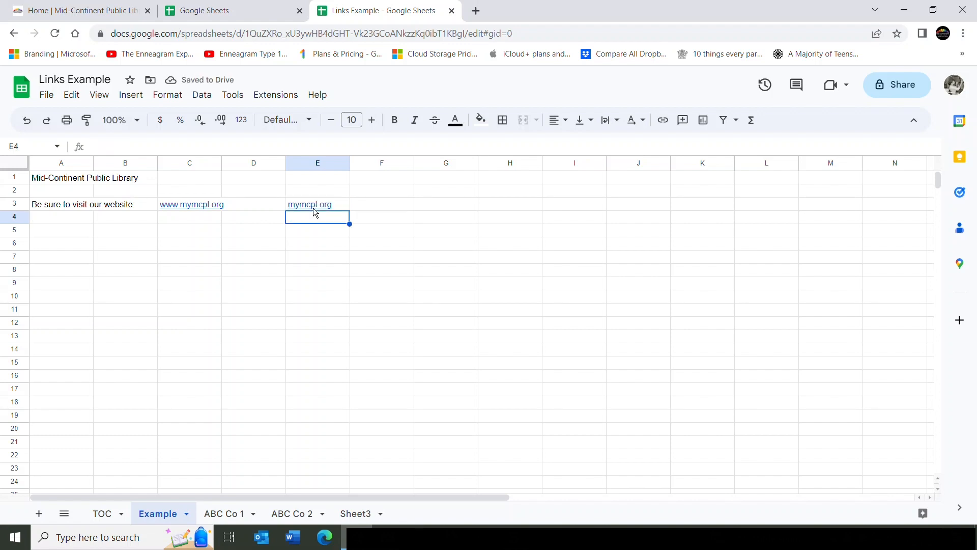
# Follow the website link in cell C3 to check it, and close the opened page
pyautogui.click(195, 207)
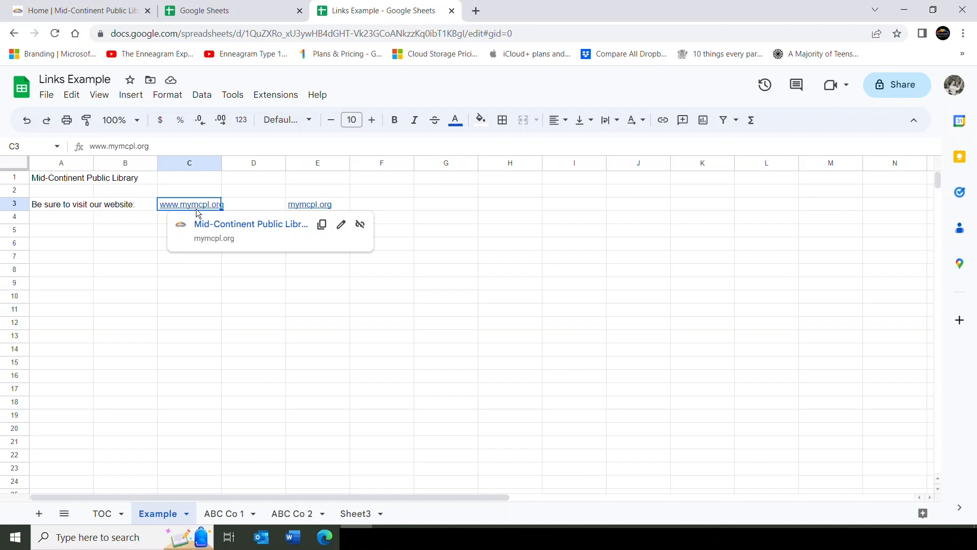
pyautogui.click(234, 224)
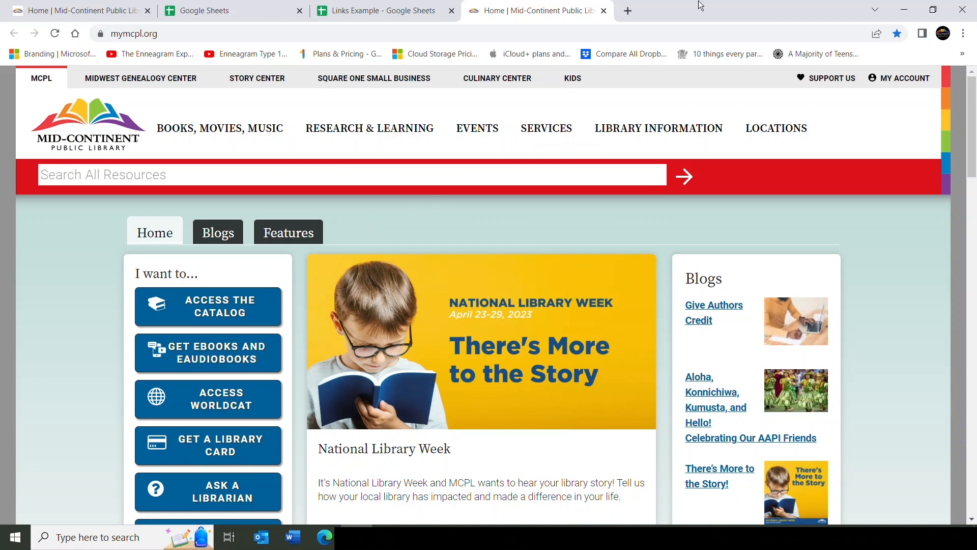
pyautogui.hotkey('ctrl', 'w')
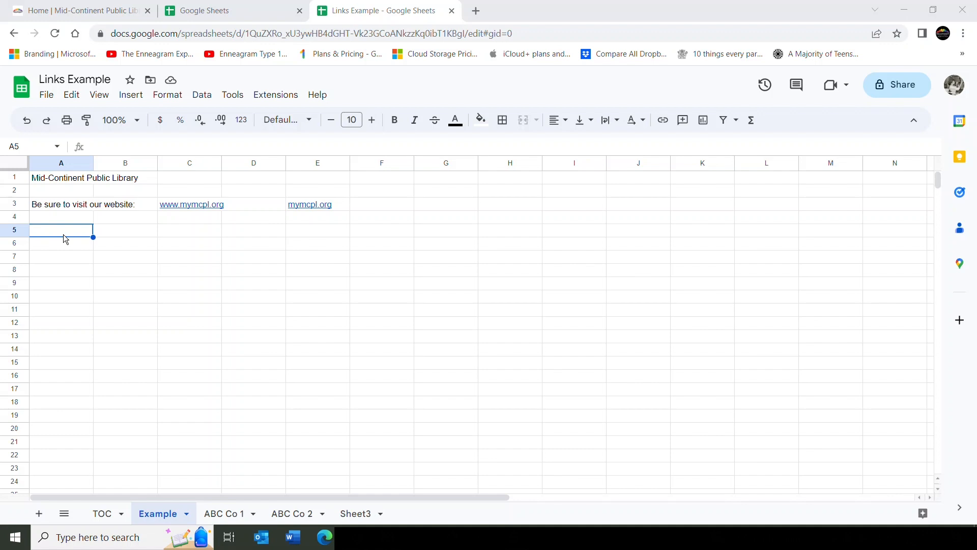
# Link the Mid-Continent Public Library text in cell A1 to mymcpl.org, and test the link by opening and closing the page
pyautogui.click(59, 179)
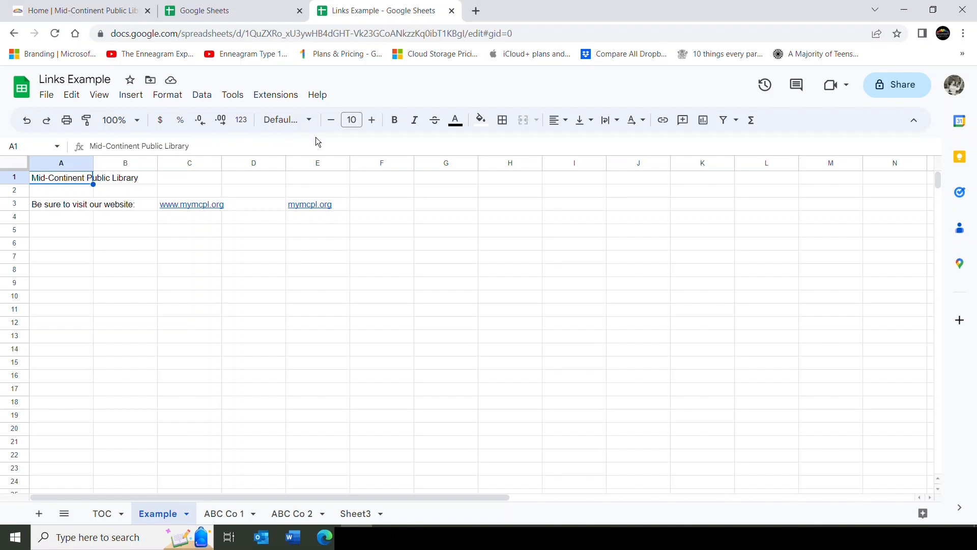
pyautogui.click(661, 124)
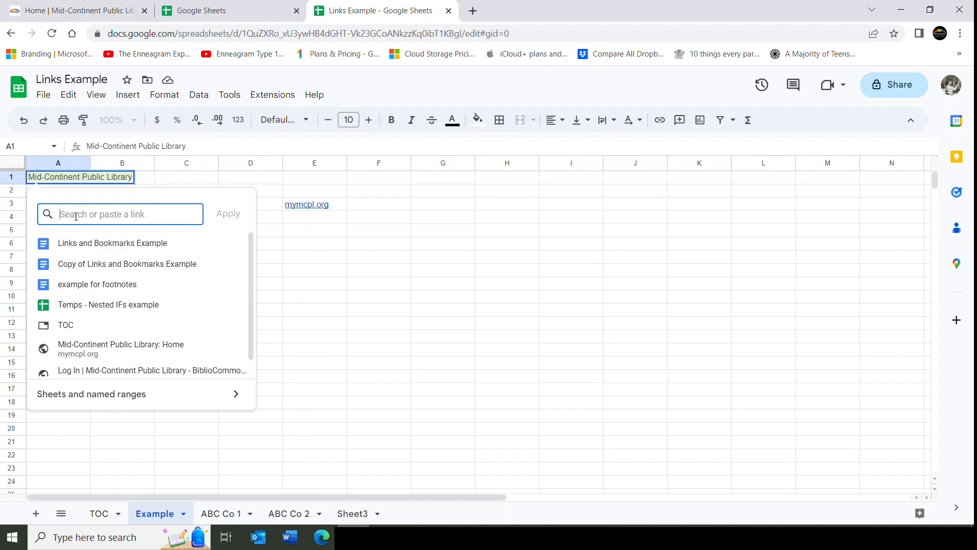
pyautogui.write('m')
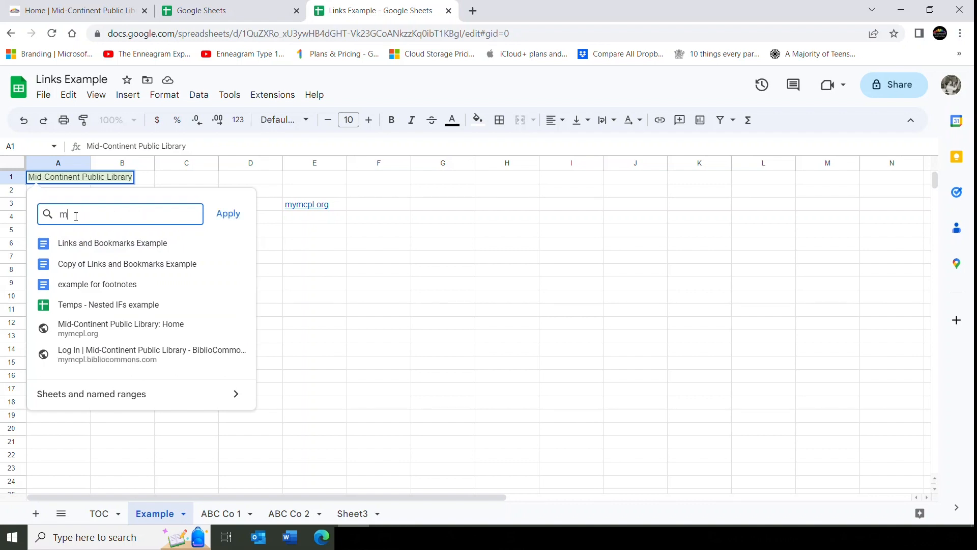
pyautogui.write('ymcpl.org')
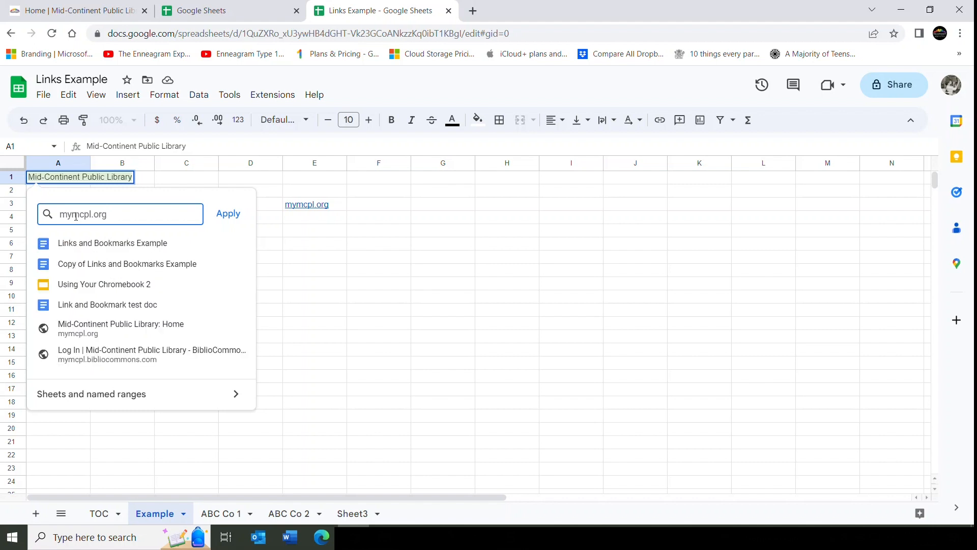
pyautogui.click(229, 215)
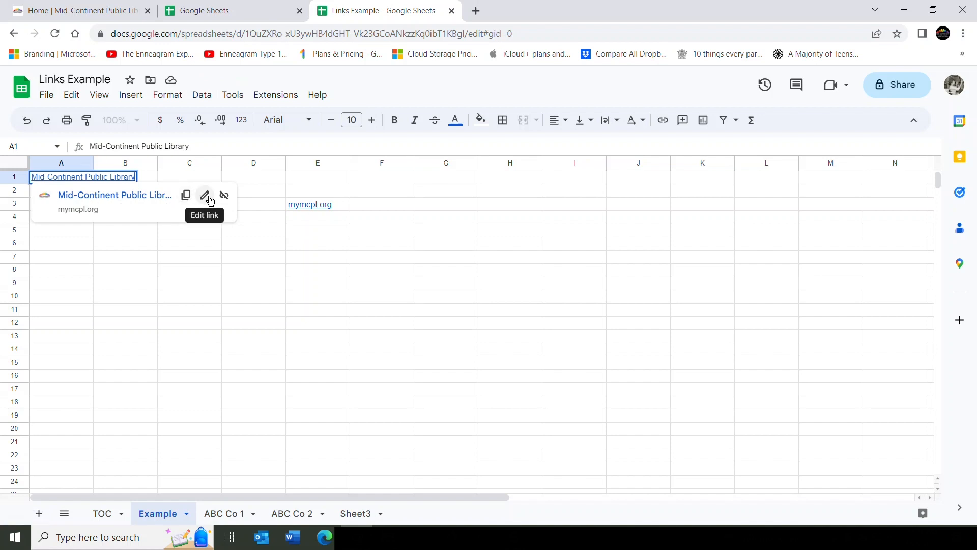
pyautogui.click(95, 196)
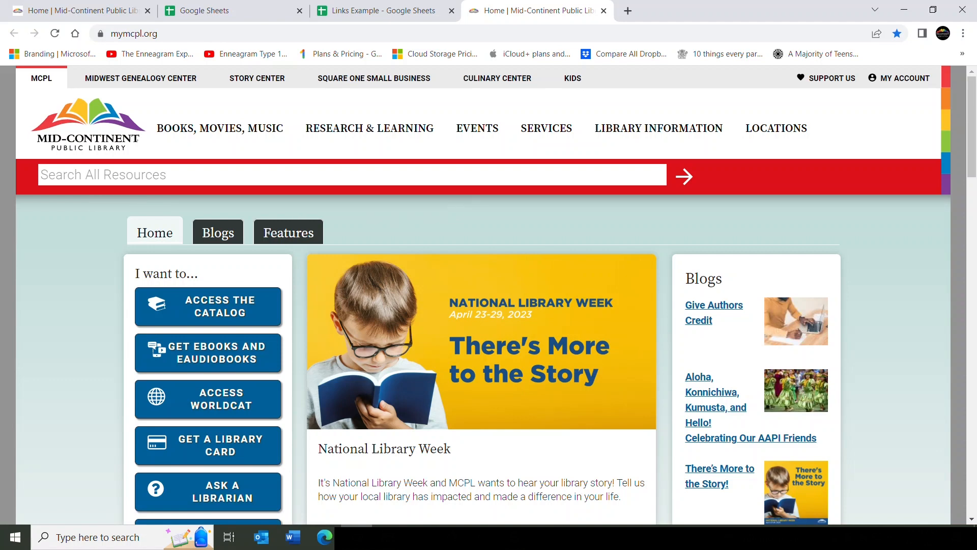
pyautogui.hotkey('ctrl', 'w')
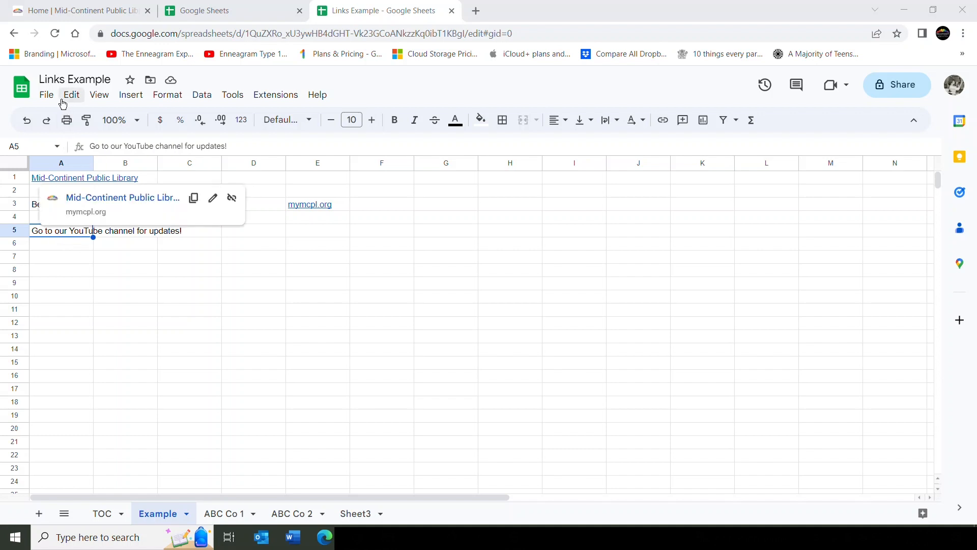
# Link the YouTube channel text in cell A5 to youtube.com/mcplmo, and test the link by opening and closing the page
pyautogui.click(133, 97)
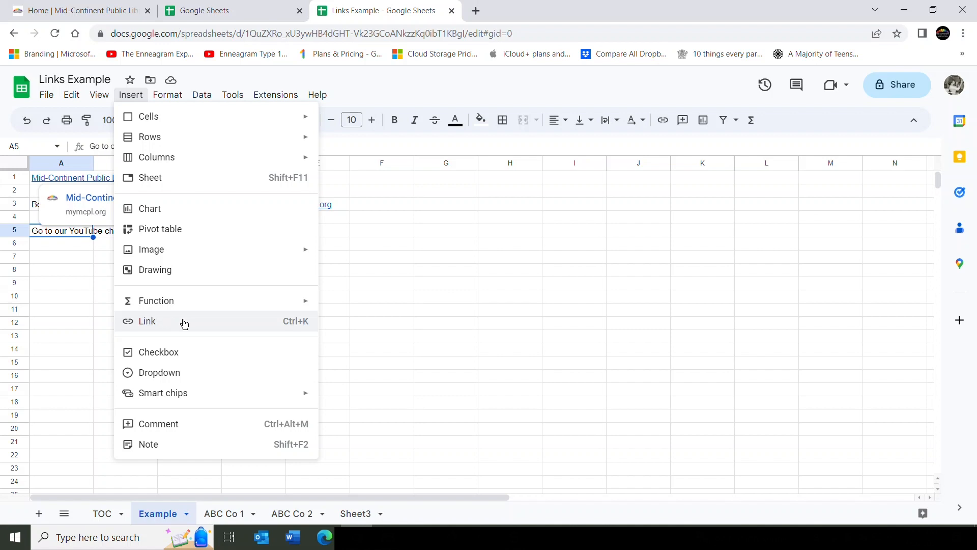
pyautogui.click(153, 326)
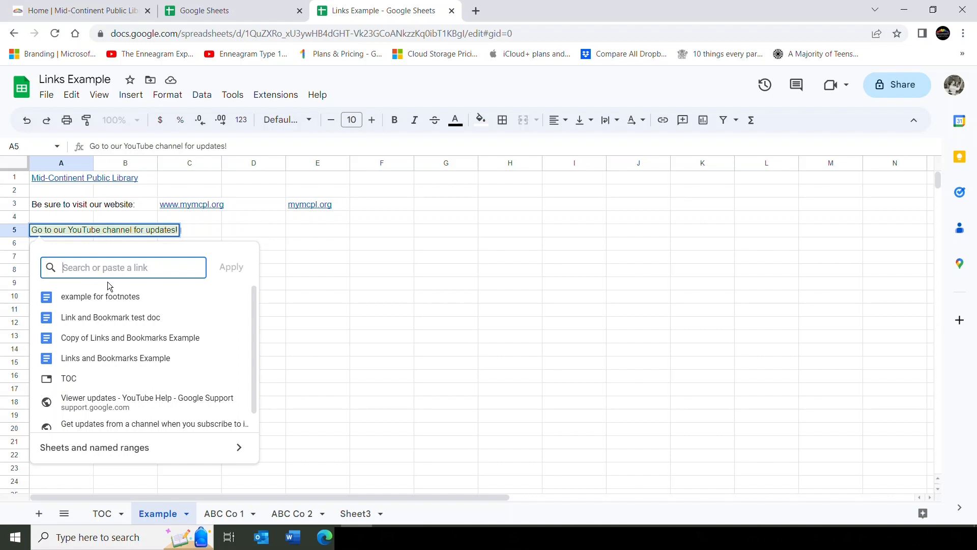
pyautogui.write('you')
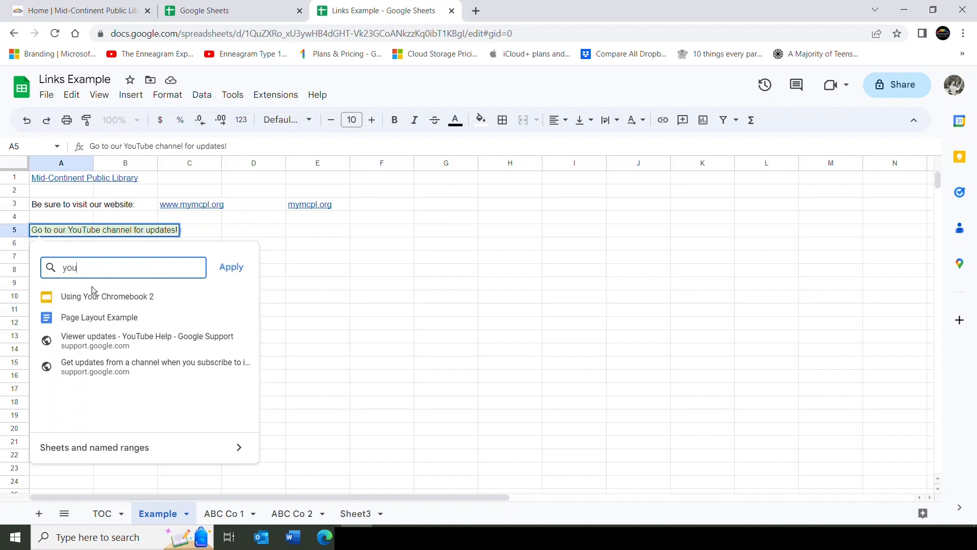
pyautogui.write('tube.com')
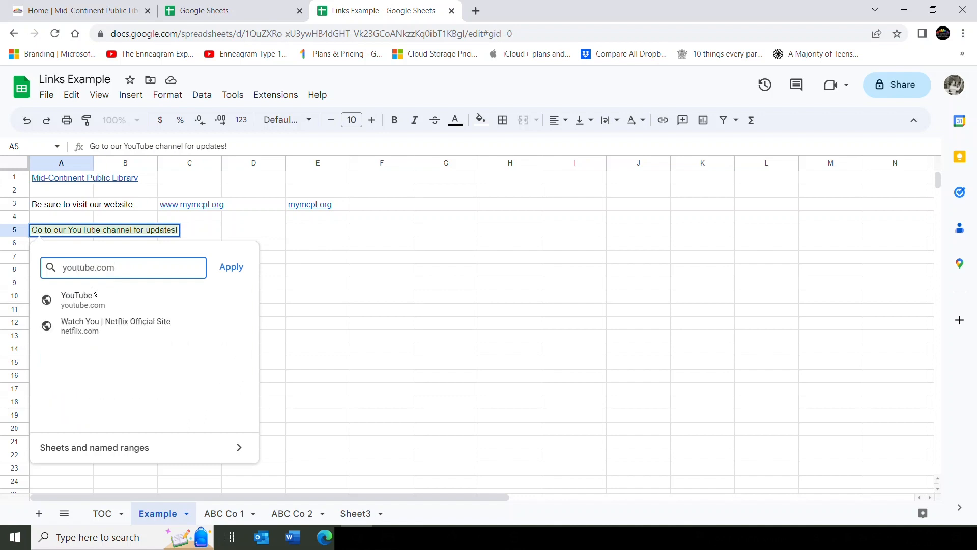
pyautogui.write('/m')
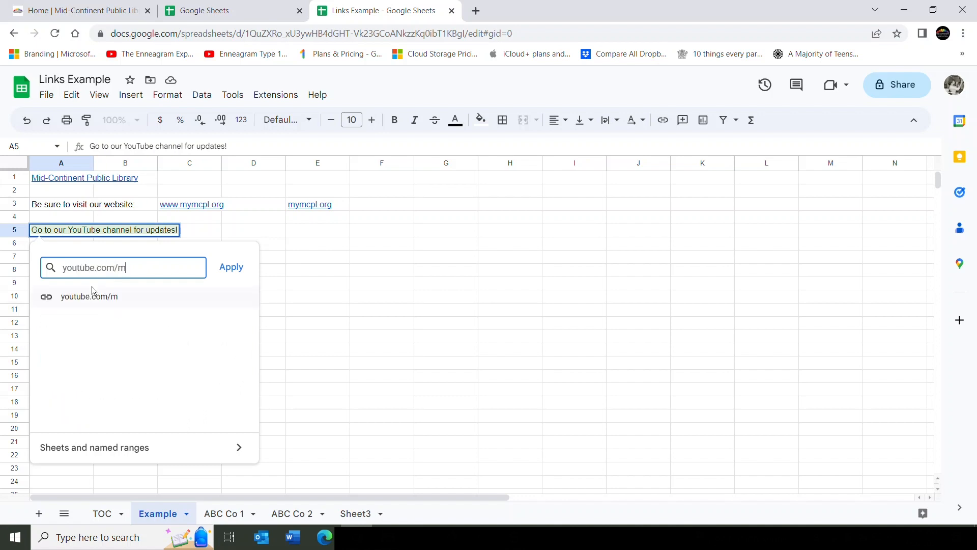
pyautogui.write('cplmo')
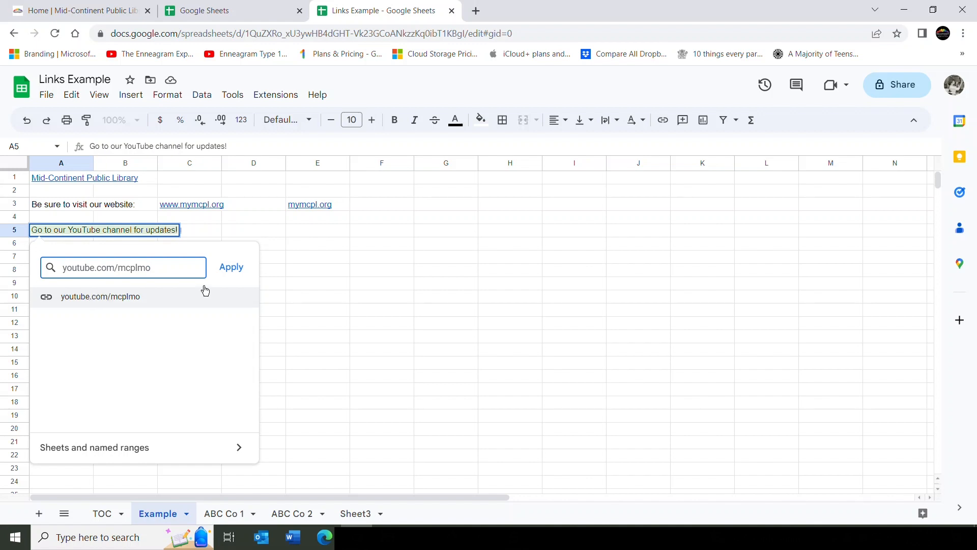
pyautogui.click(230, 267)
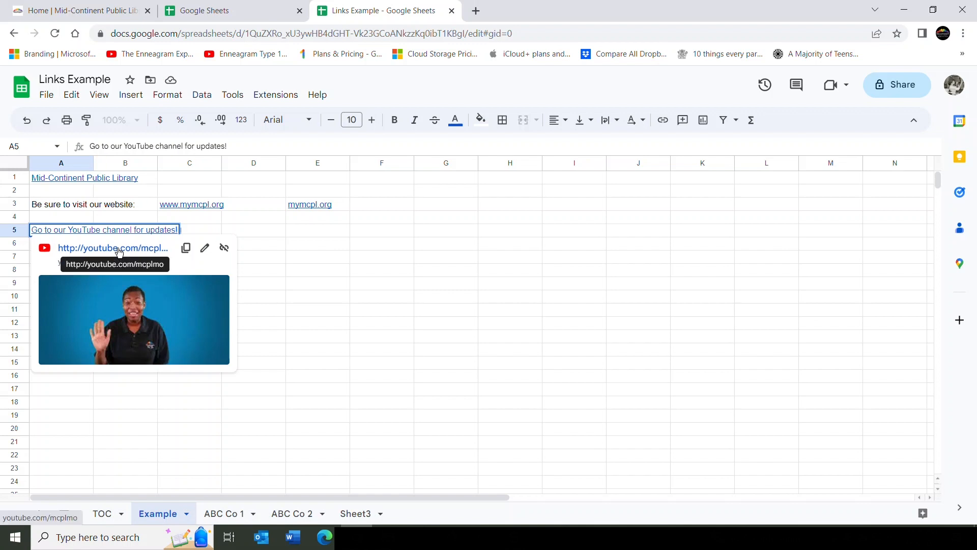
pyautogui.click(119, 249)
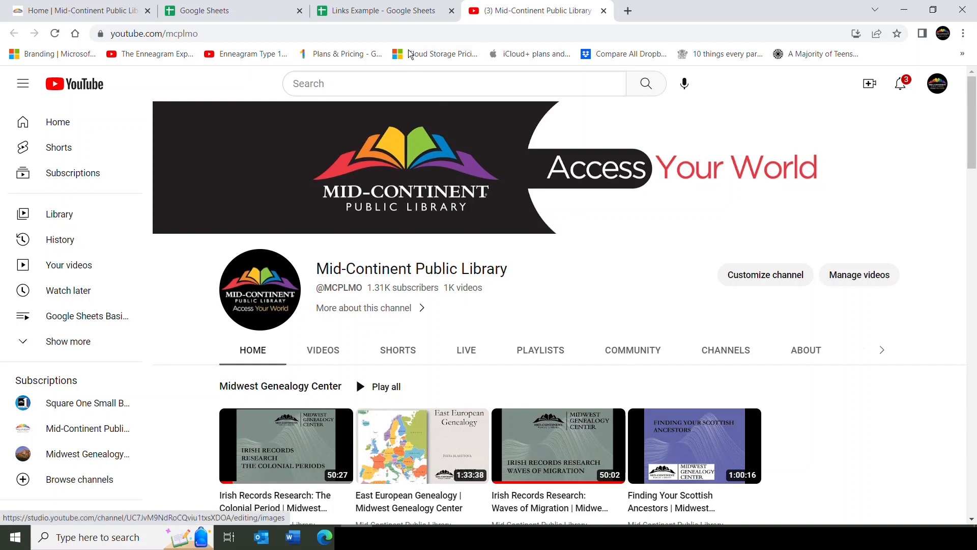
pyautogui.hotkey('ctrl', 'w')
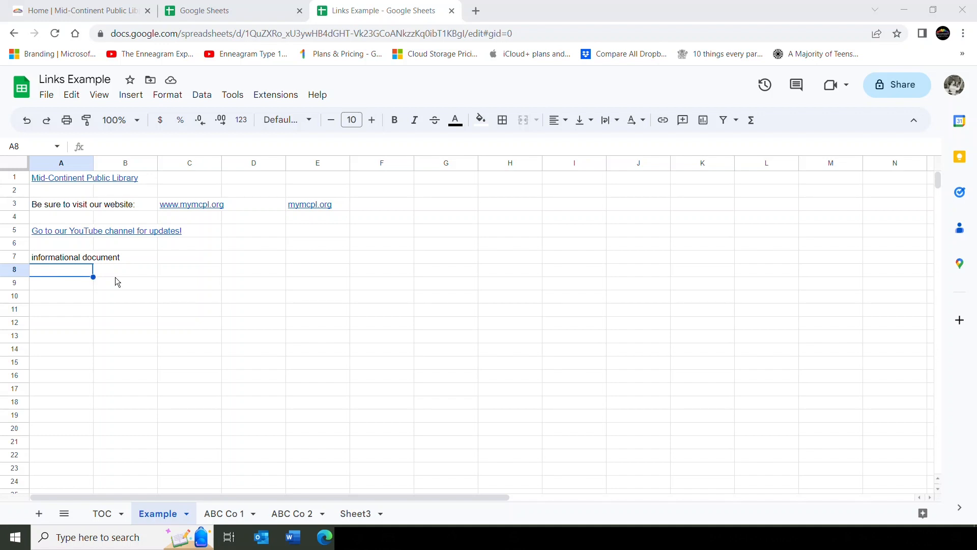
# Select cell A7, switch to the desktop and copy a sharing link for the file Example linked document.docx
pyautogui.click(57, 261)
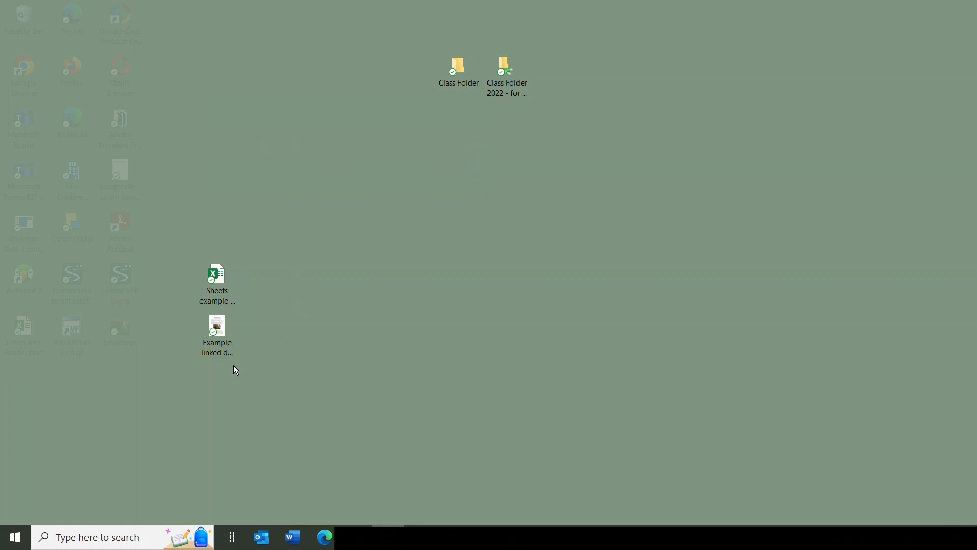
pyautogui.rightClick(217, 330)
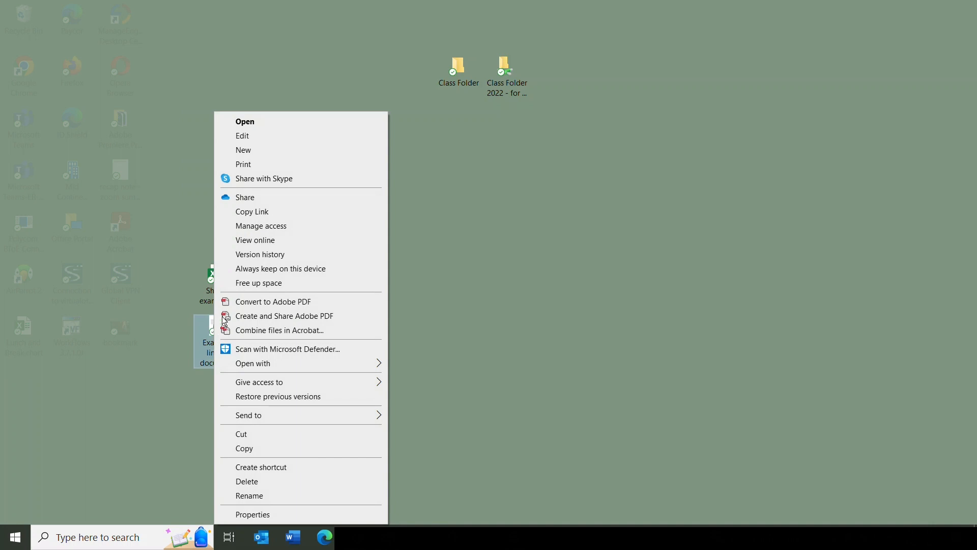
pyautogui.click(263, 216)
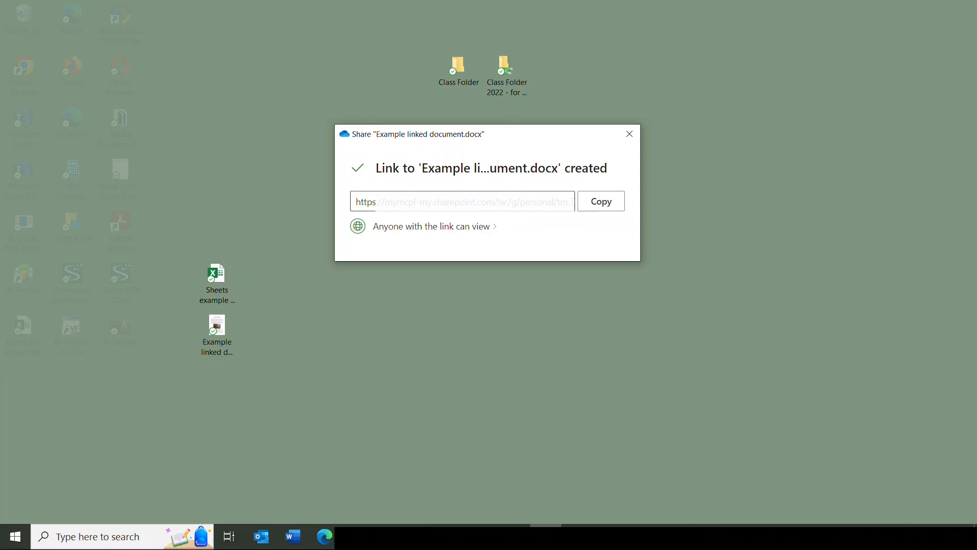
pyautogui.click(603, 202)
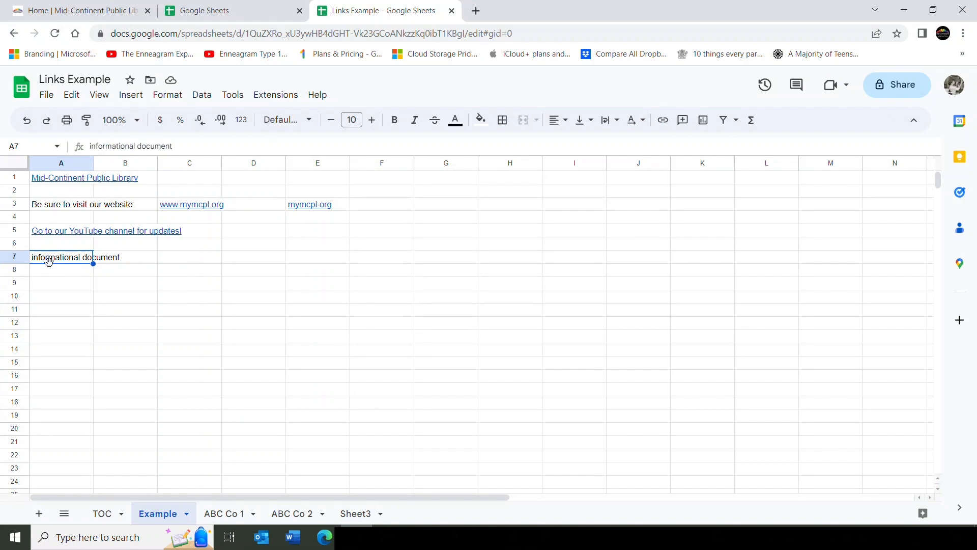
# Link the "informational document" text in cell A7 to the copied sharing address and open the link to test it
pyautogui.hotkey('ctrl', 'k')
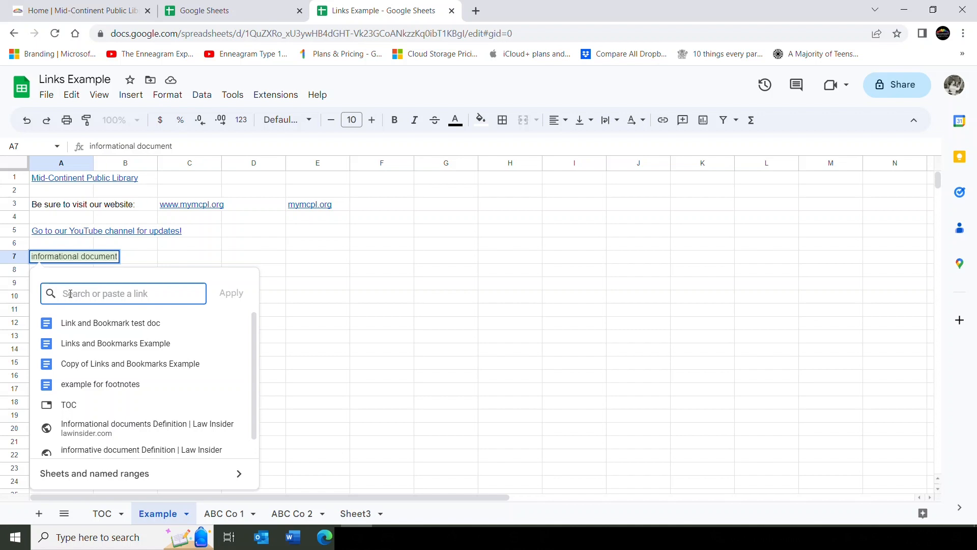
pyautogui.hotkey('ctrl', 'v')
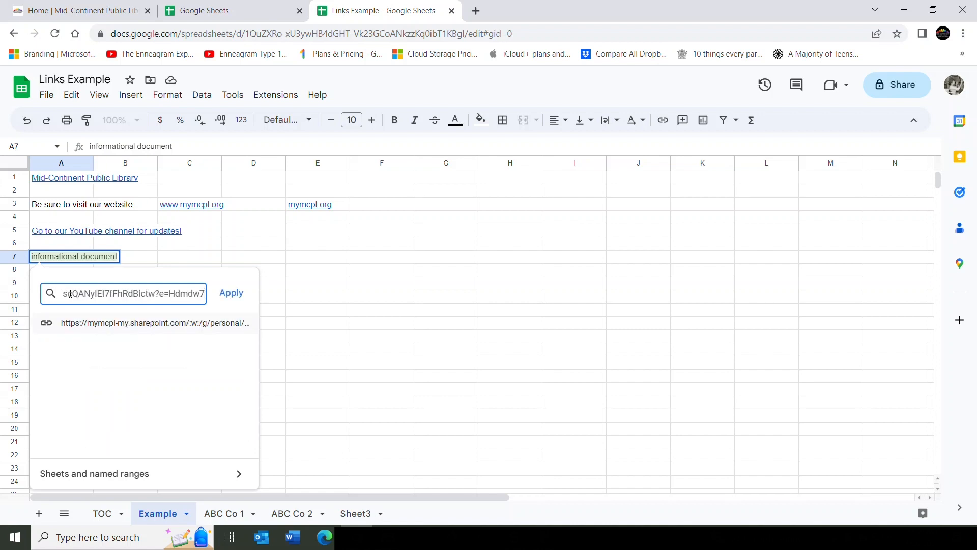
pyautogui.click(240, 297)
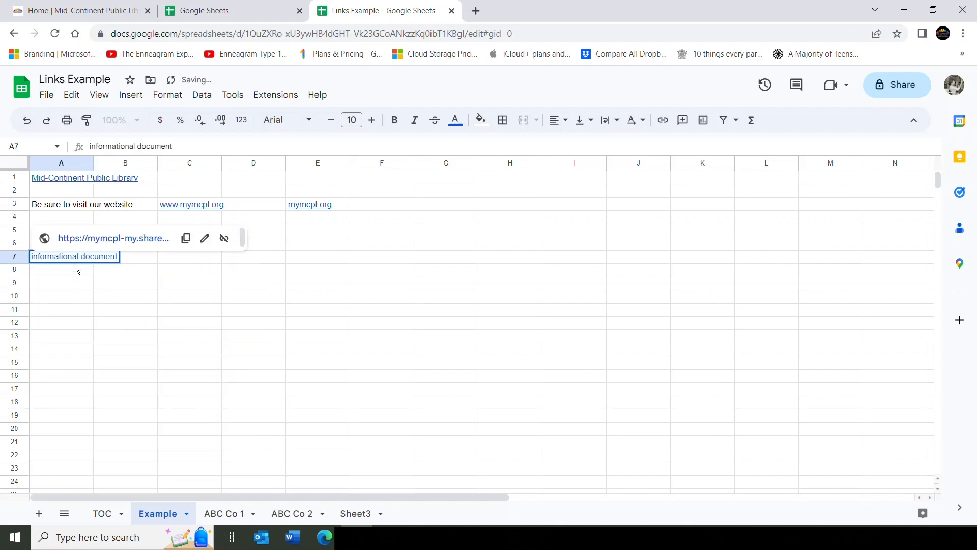
pyautogui.click(122, 239)
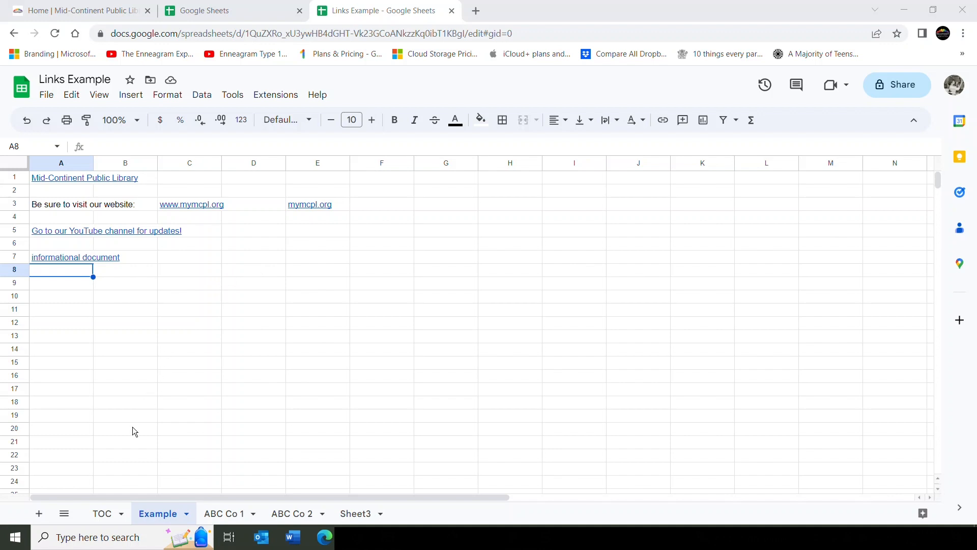
# On the TOC sheet, replace the Sheet1 entry in cell A3 with Example
pyautogui.click(107, 517)
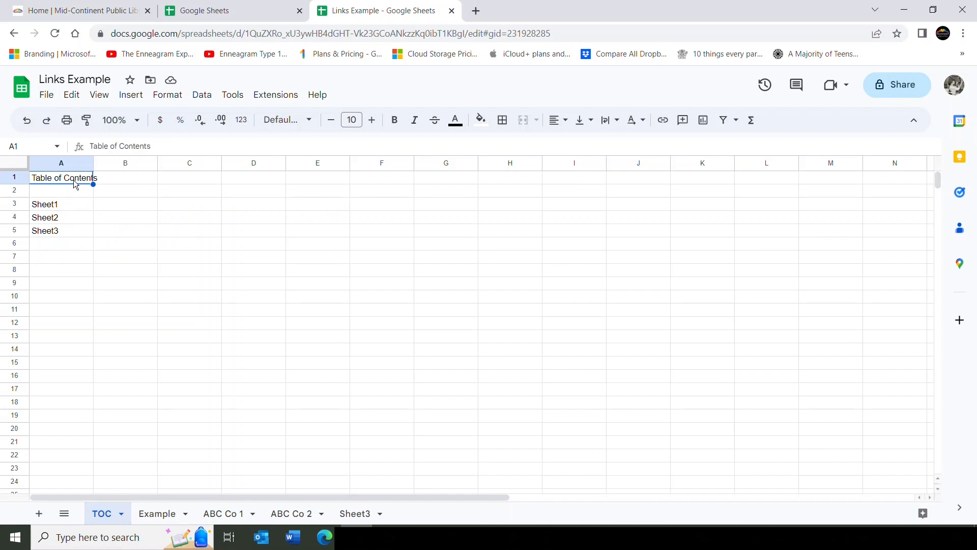
pyautogui.click(49, 209)
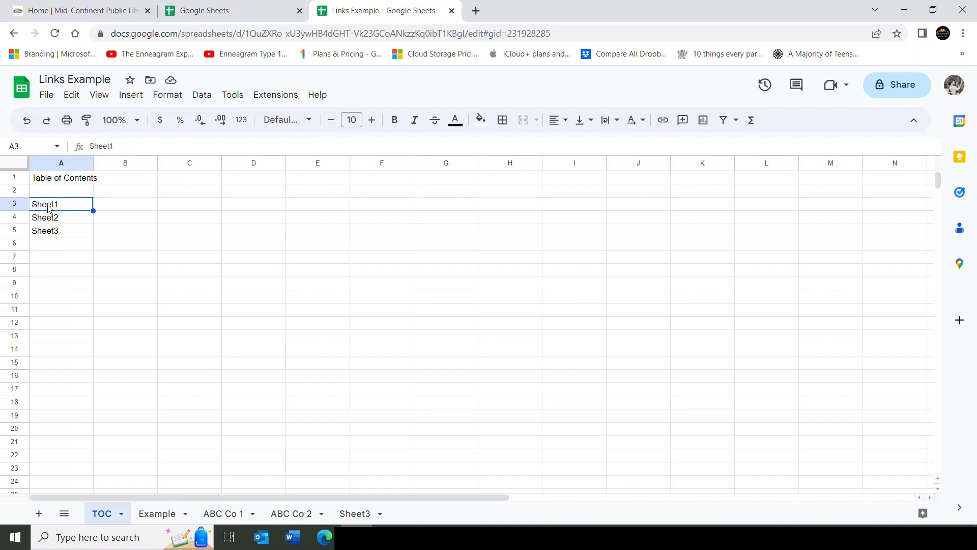
pyautogui.write('Examp')
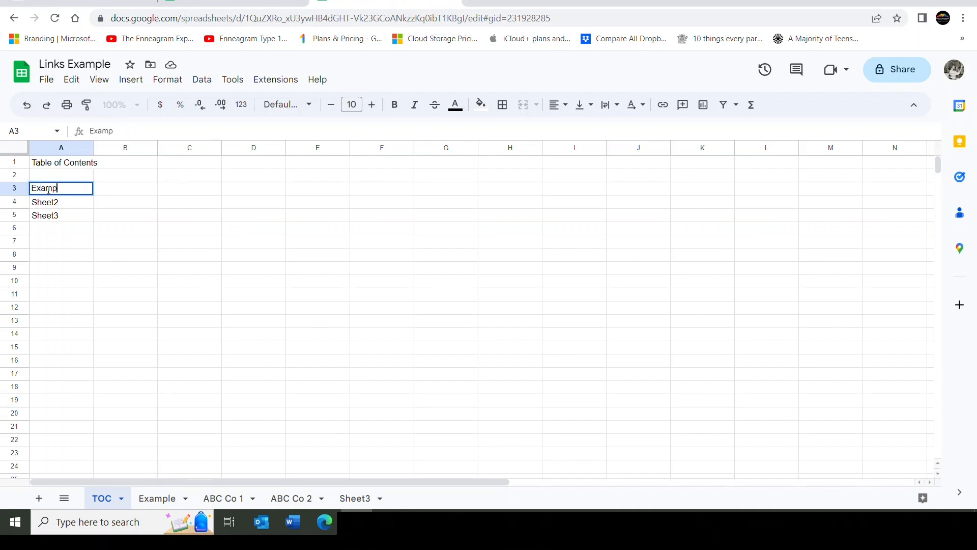
pyautogui.write('le')
pyautogui.press('Return')
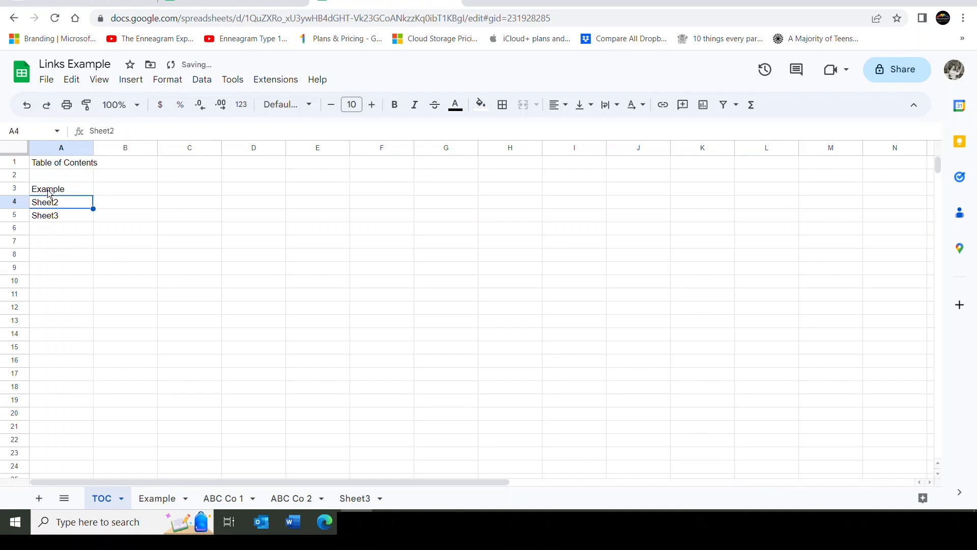
# Link the Example text in cell A3 to the Example sheet, follow the link to test it and return to the TOC sheet
pyautogui.click(50, 194)
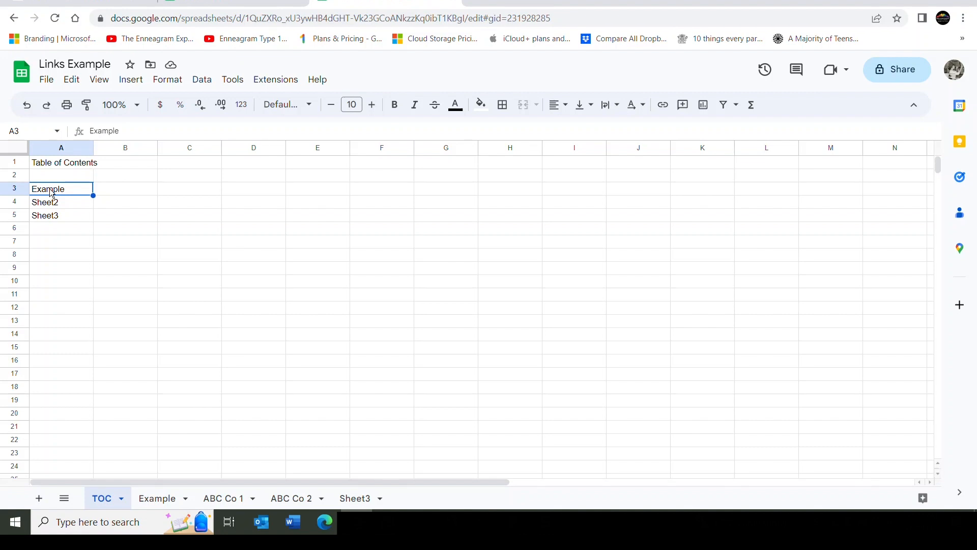
pyautogui.rightClick(51, 192)
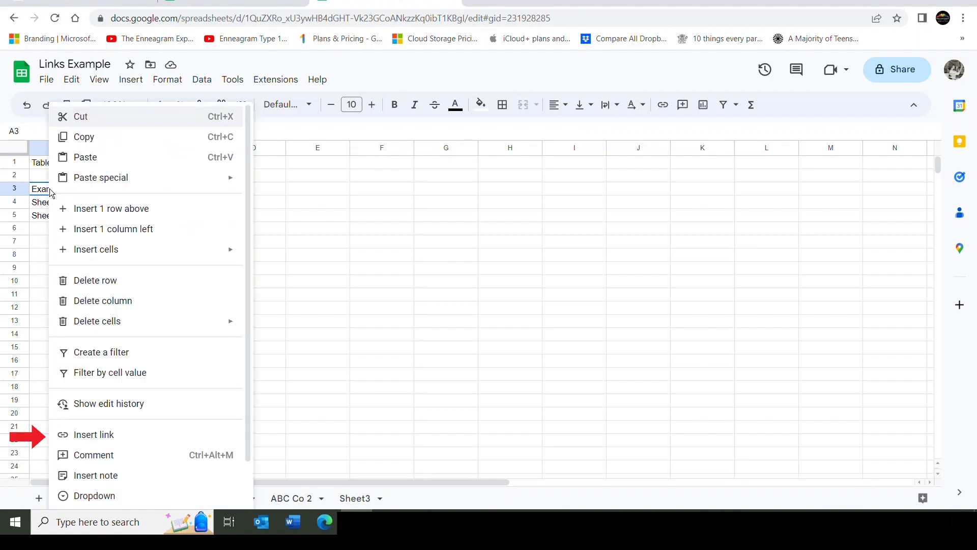
pyautogui.moveTo(115, 325)
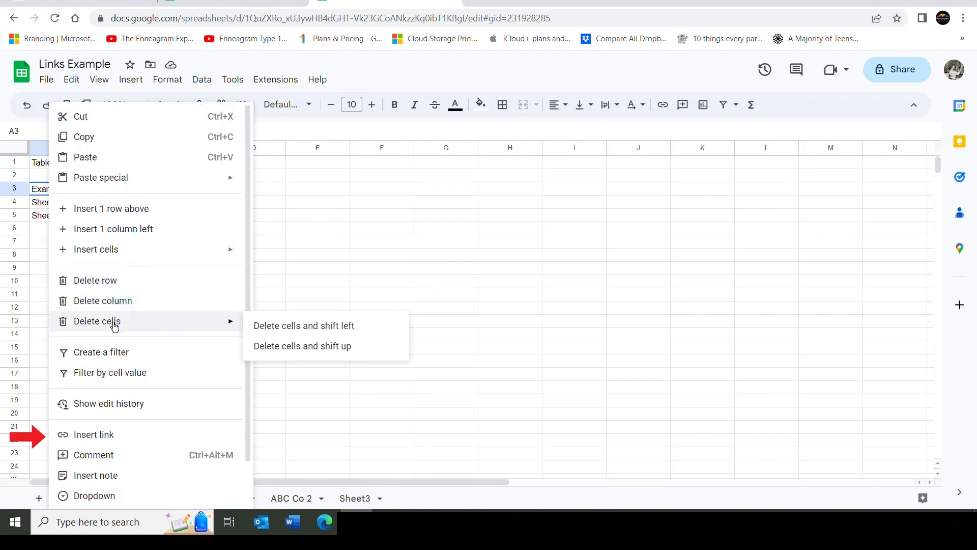
pyautogui.click(104, 436)
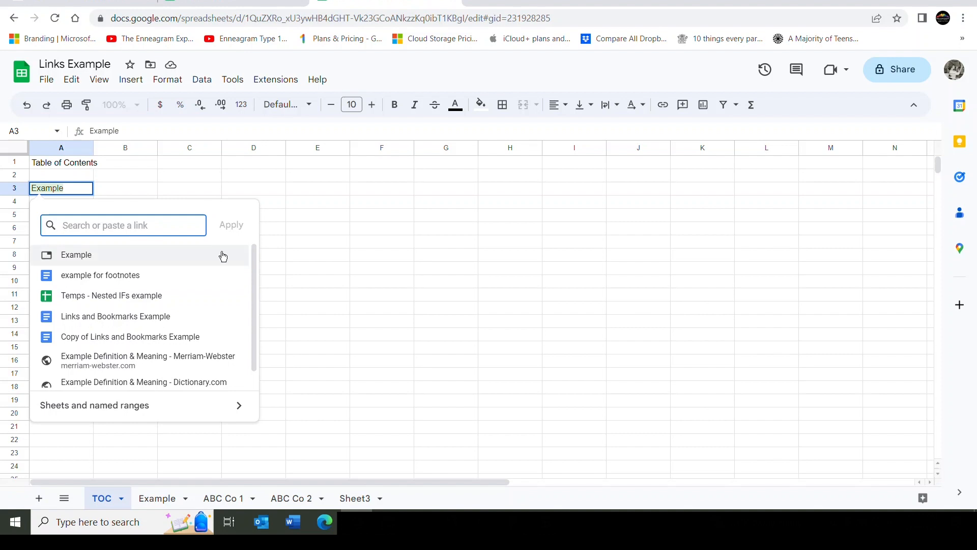
pyautogui.moveTo(253, 258); pyautogui.dragTo(253, 278)
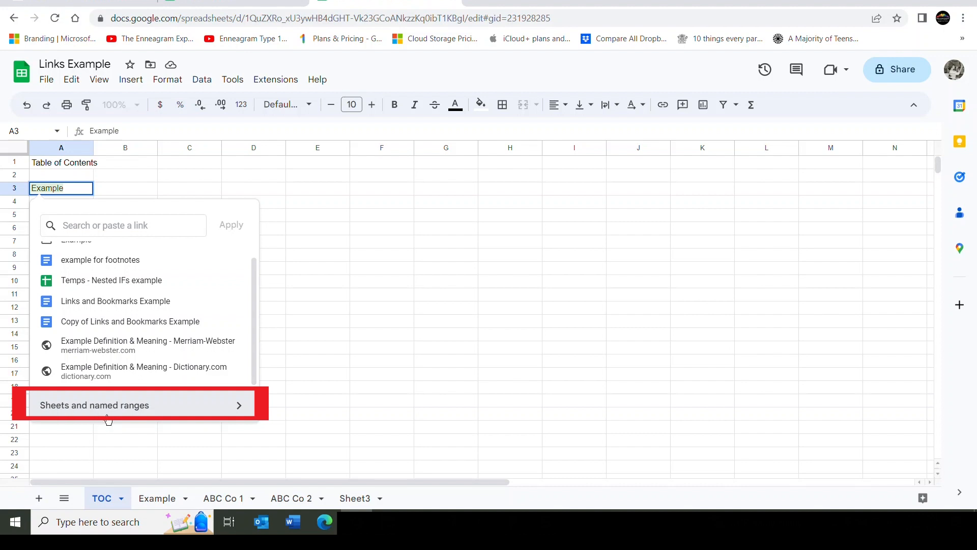
pyautogui.click(240, 408)
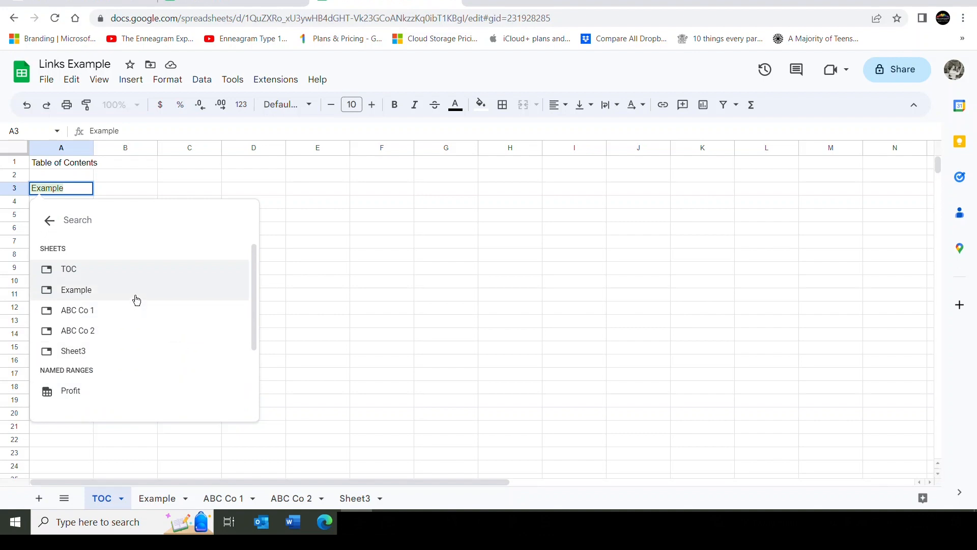
pyautogui.click(77, 291)
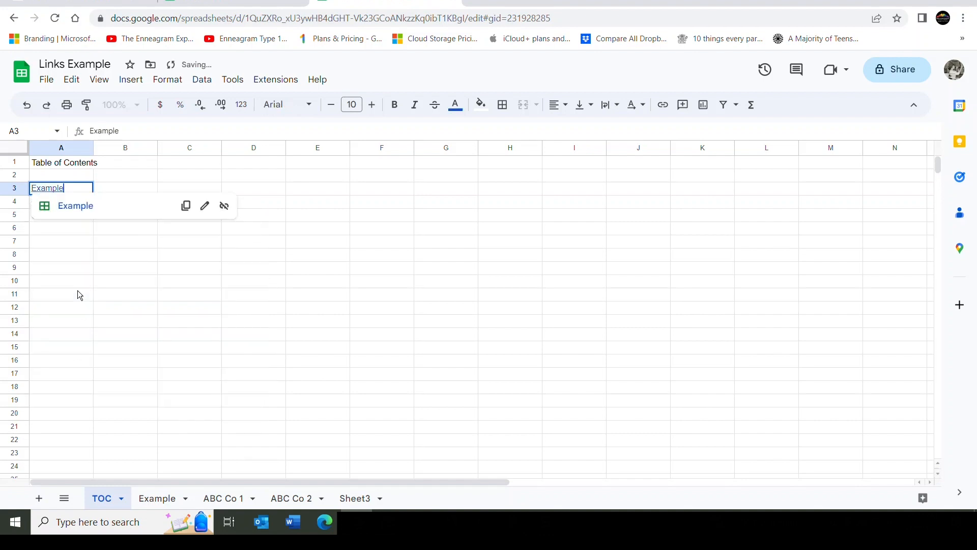
pyautogui.click(75, 207)
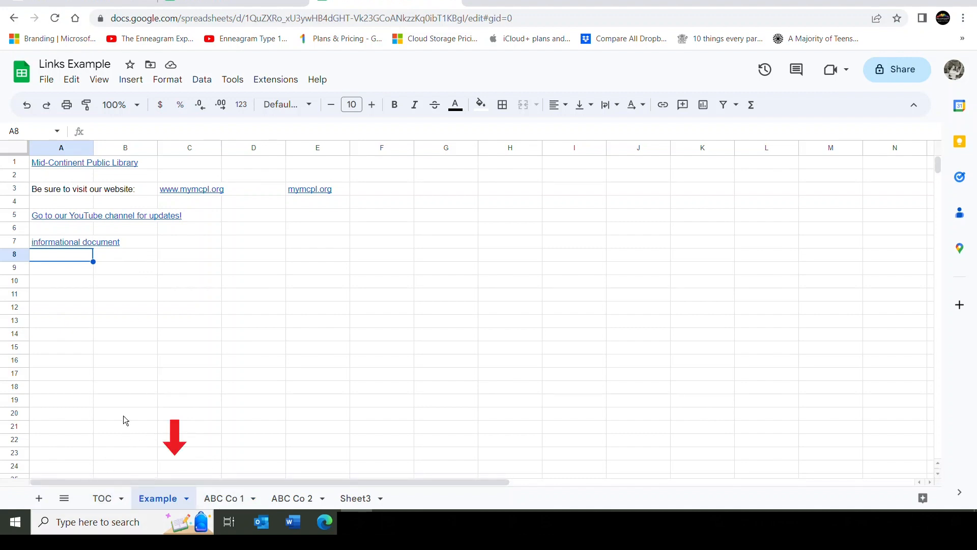
pyautogui.click(104, 499)
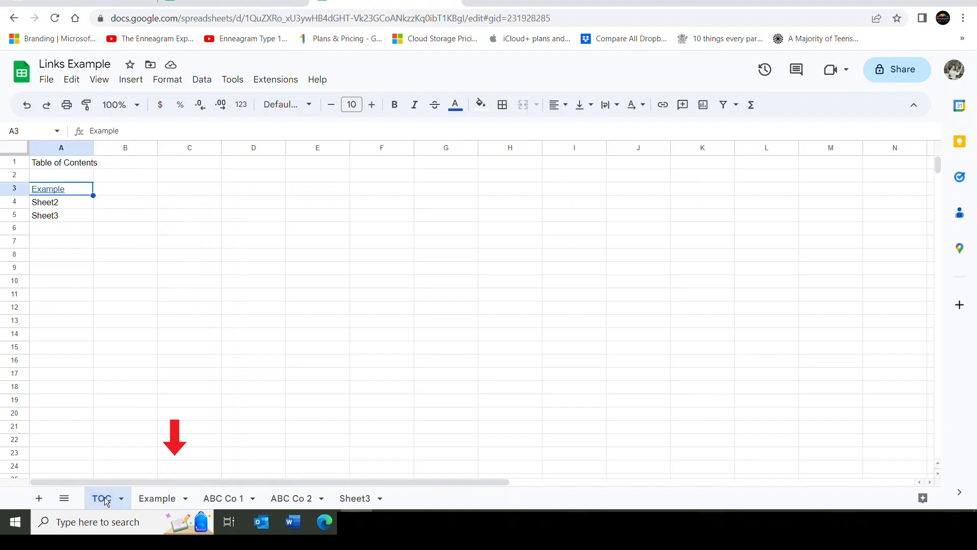
# Replace the Sheet2 entry in cell A4 with ABC Co 1
pyautogui.click(46, 206)
pyautogui.write('ABC Co 1')
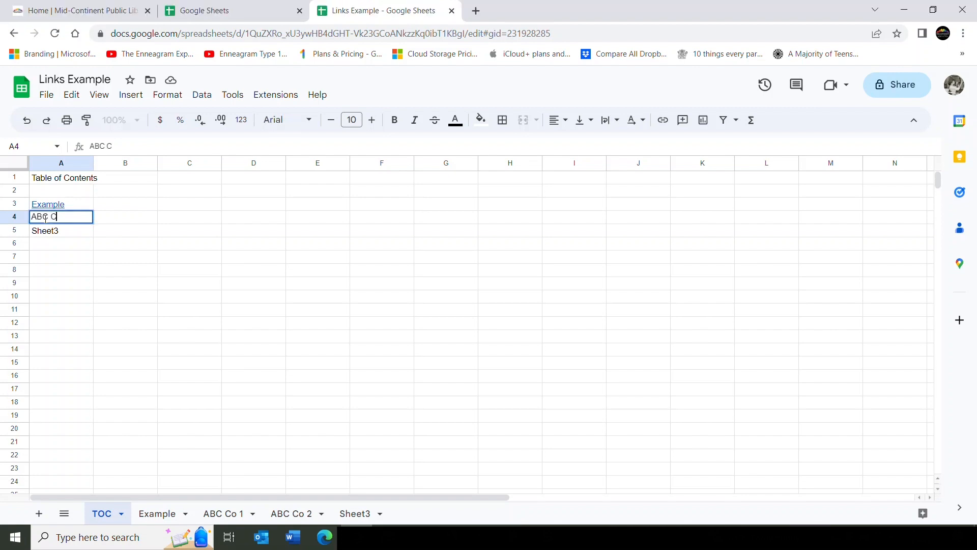
pyautogui.press('Return')
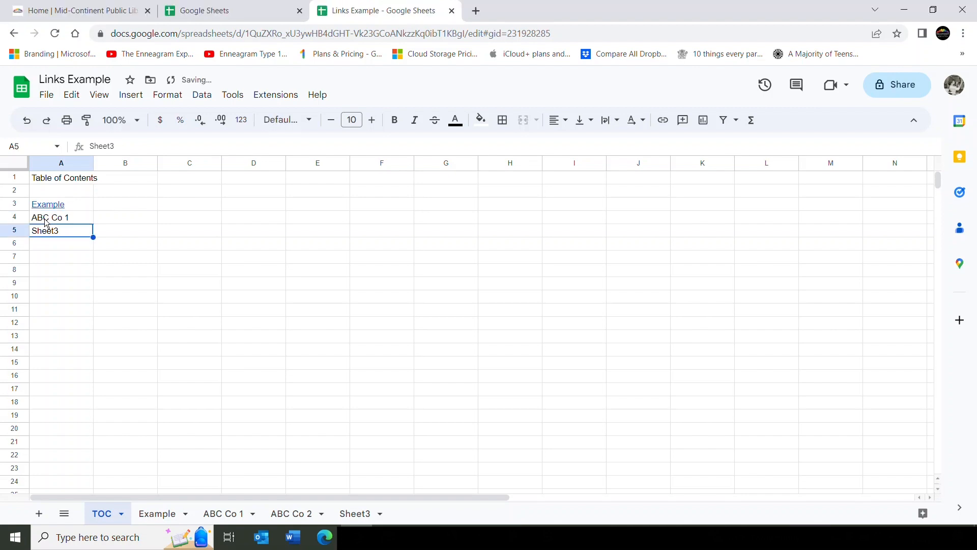
# Link the text in cell A4 to the ABC Co 1 sheet, follow the link to test it and return to the TOC sheet
pyautogui.rightClick(45, 223)
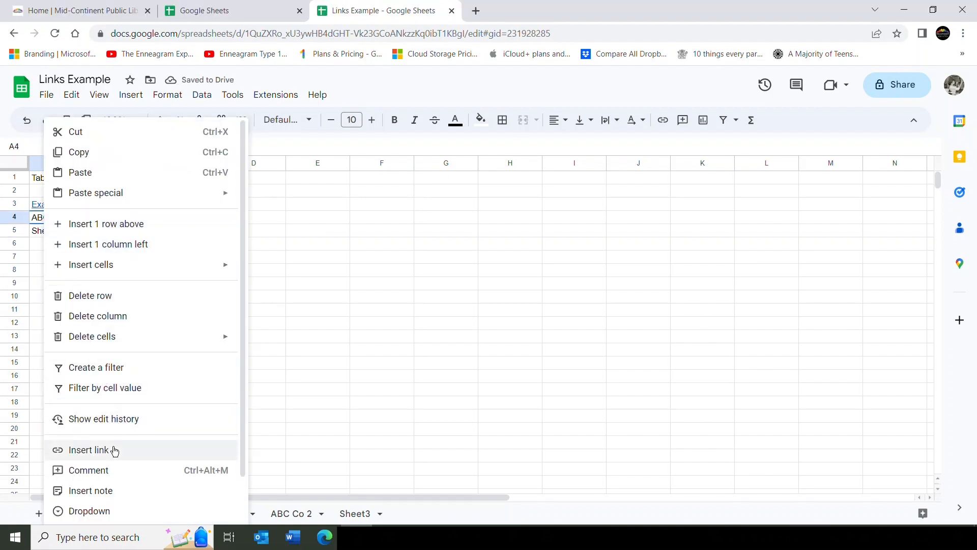
pyautogui.click(114, 451)
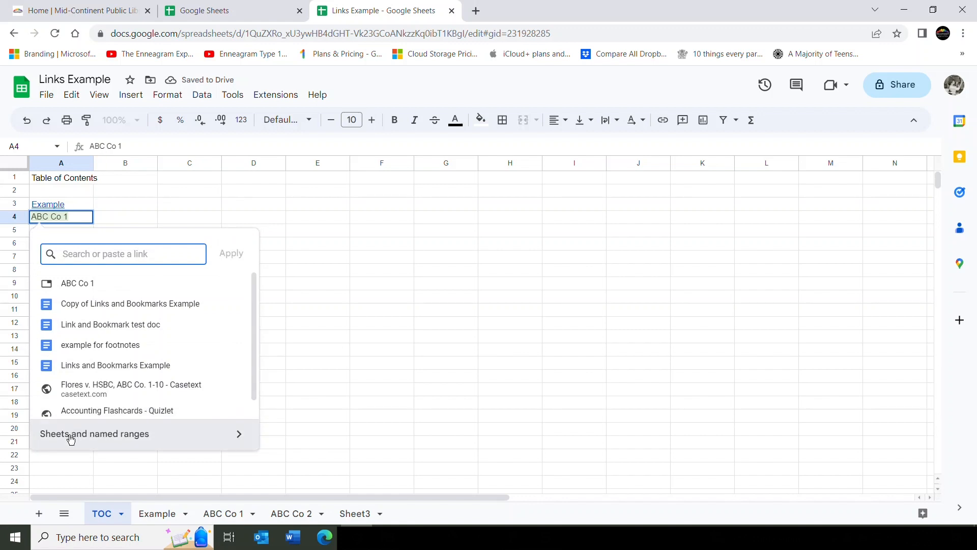
pyautogui.click(241, 435)
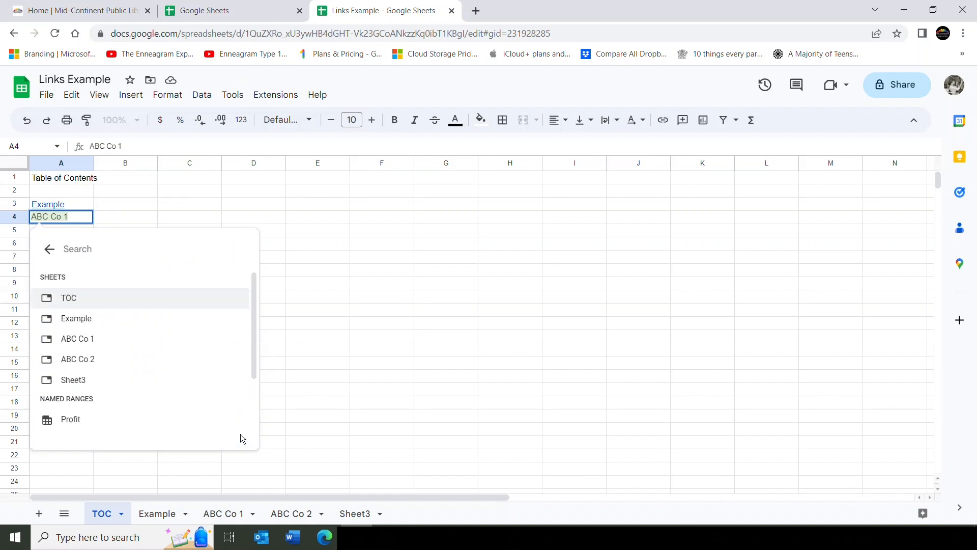
pyautogui.click(87, 344)
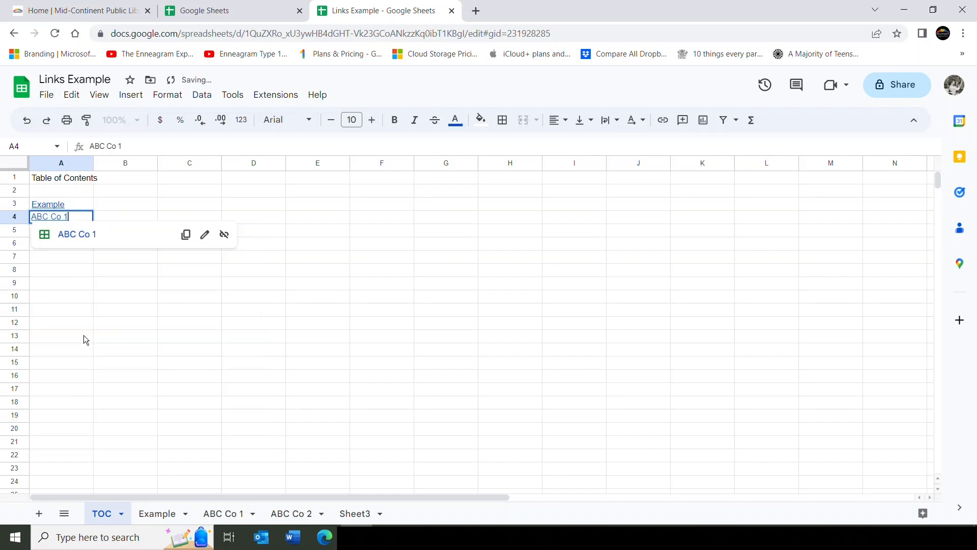
pyautogui.click(77, 237)
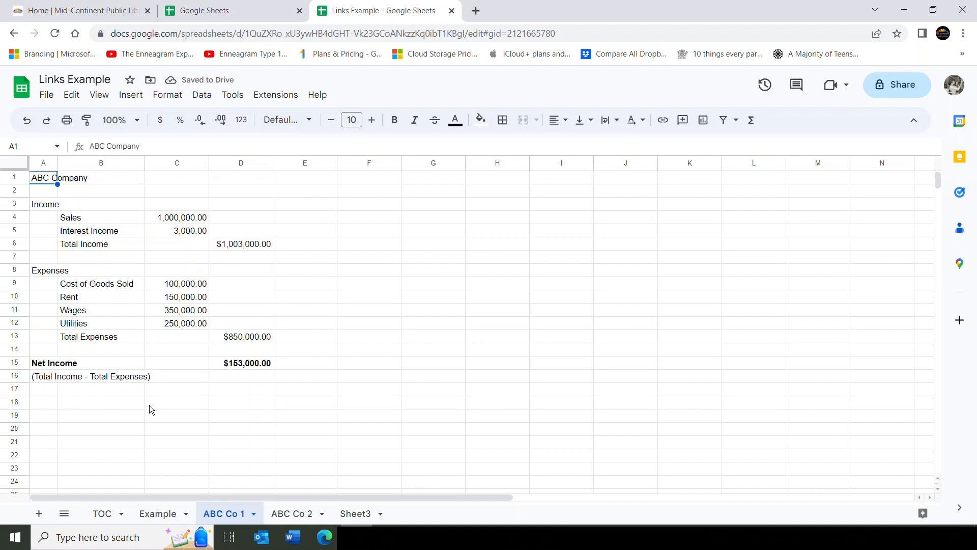
pyautogui.click(104, 516)
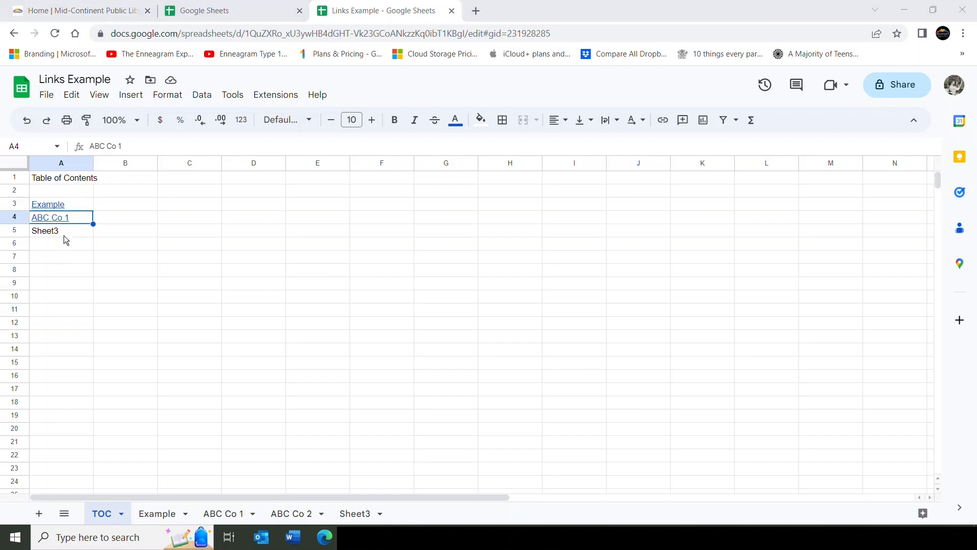
# Follow the ABC Co 1 link in cell A4 again and examine the Net Income formula in cell D15
pyautogui.moveTo(57, 222)
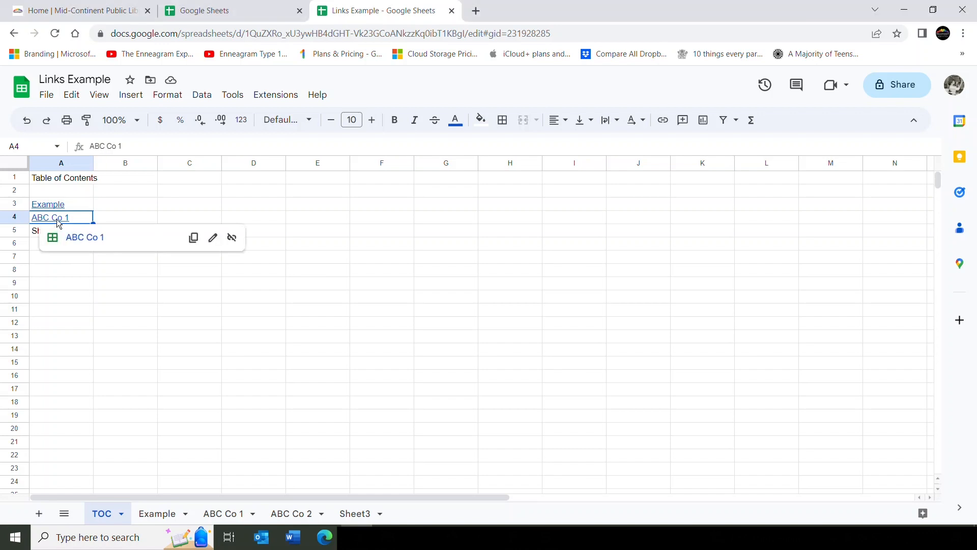
pyautogui.click(72, 239)
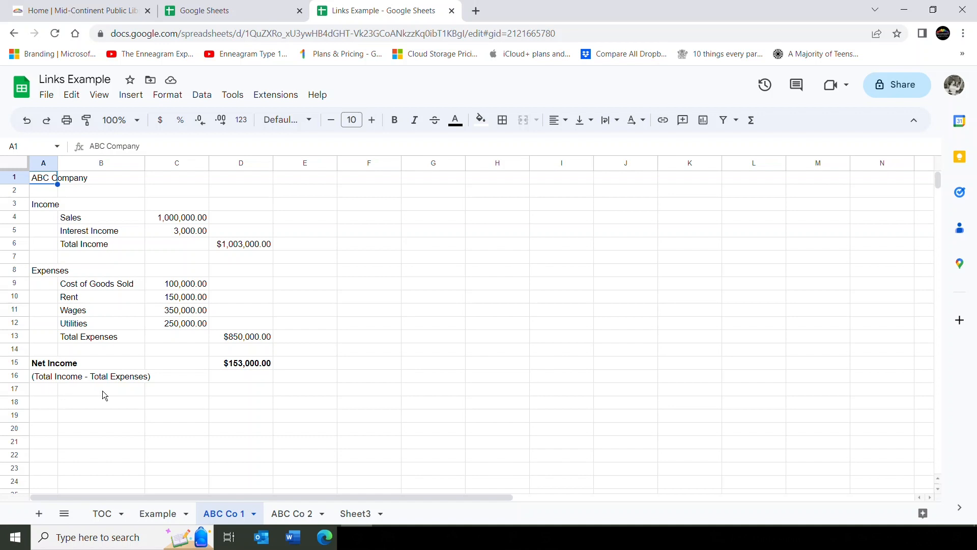
pyautogui.click(247, 368)
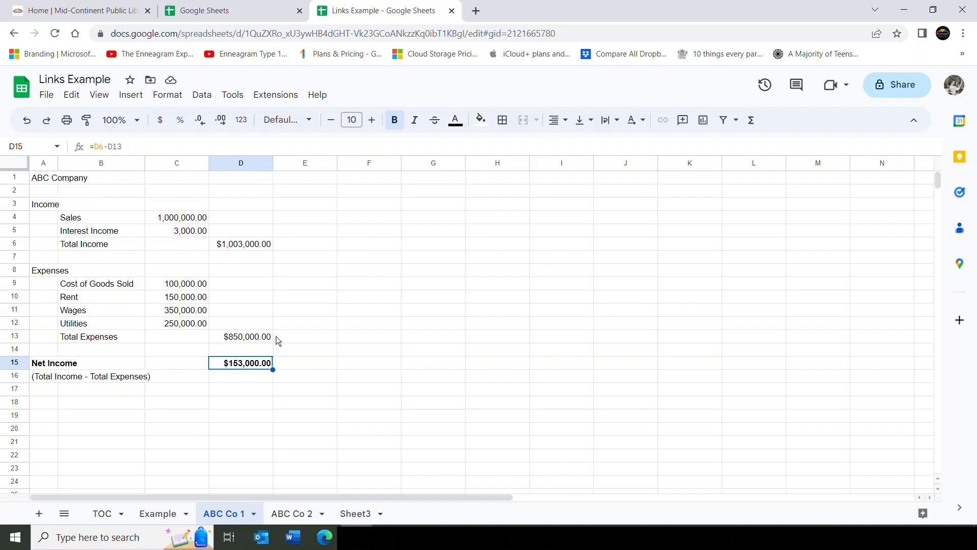
# On the ABC Co 2 sheet, examine the Total Income, Total Expenses and Net Income formulas, and open the list of named ranges
pyautogui.click(293, 514)
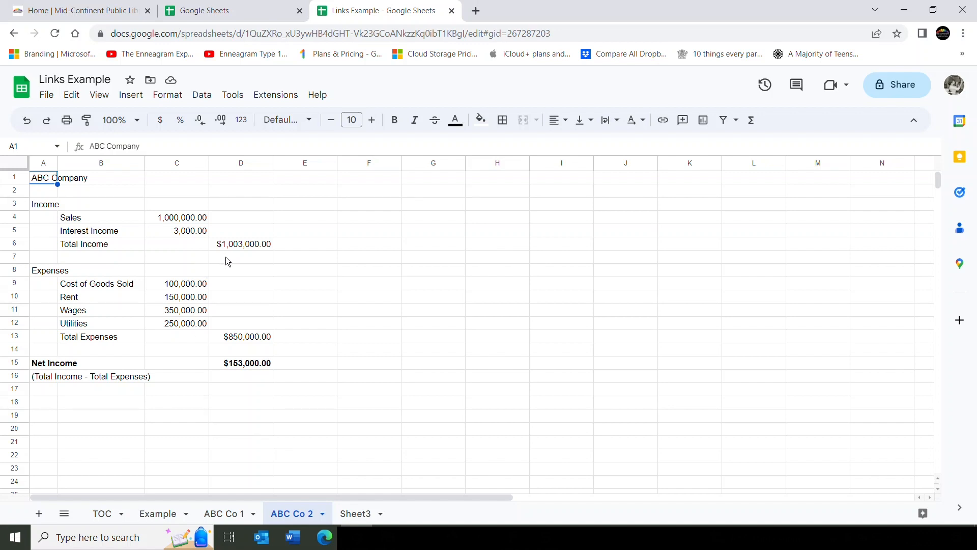
pyautogui.click(242, 246)
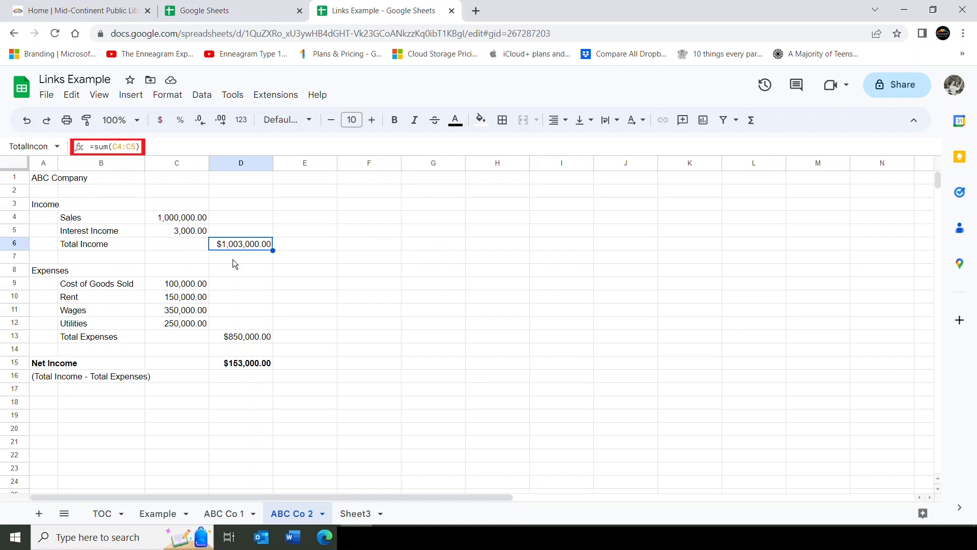
pyautogui.click(244, 339)
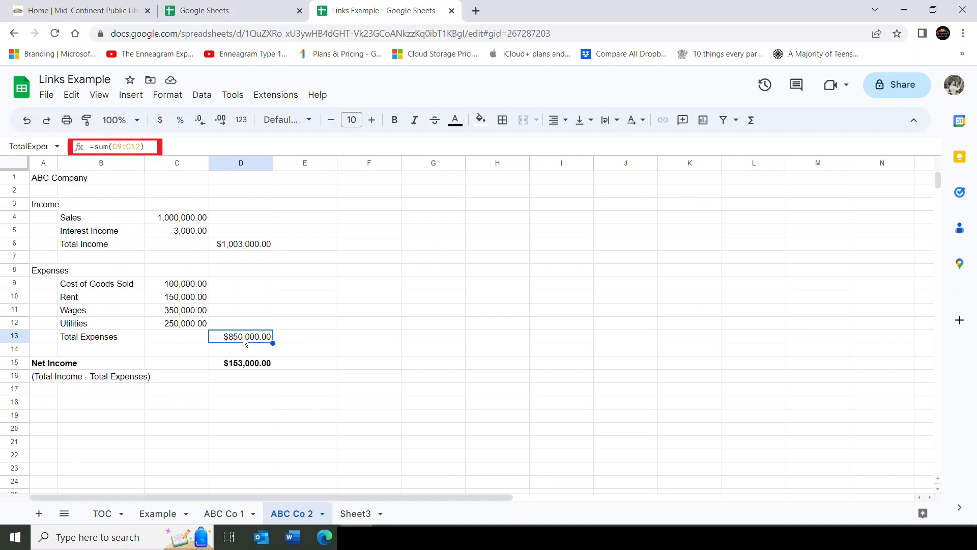
pyautogui.click(246, 362)
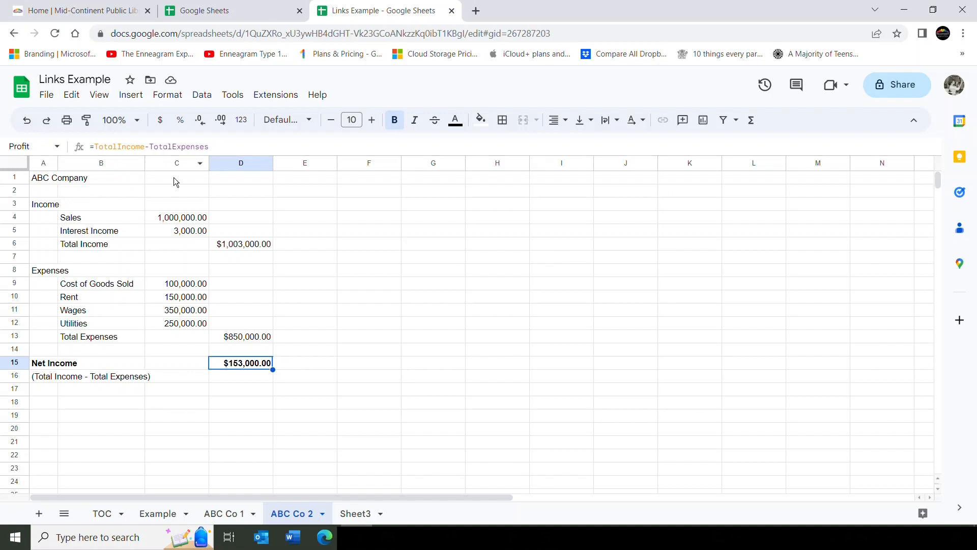
pyautogui.click(202, 95)
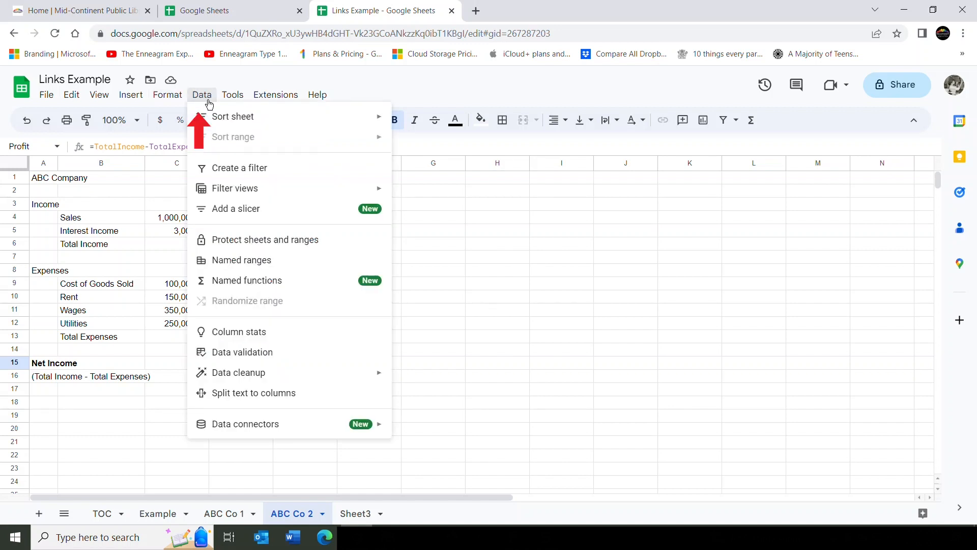
pyautogui.click(240, 261)
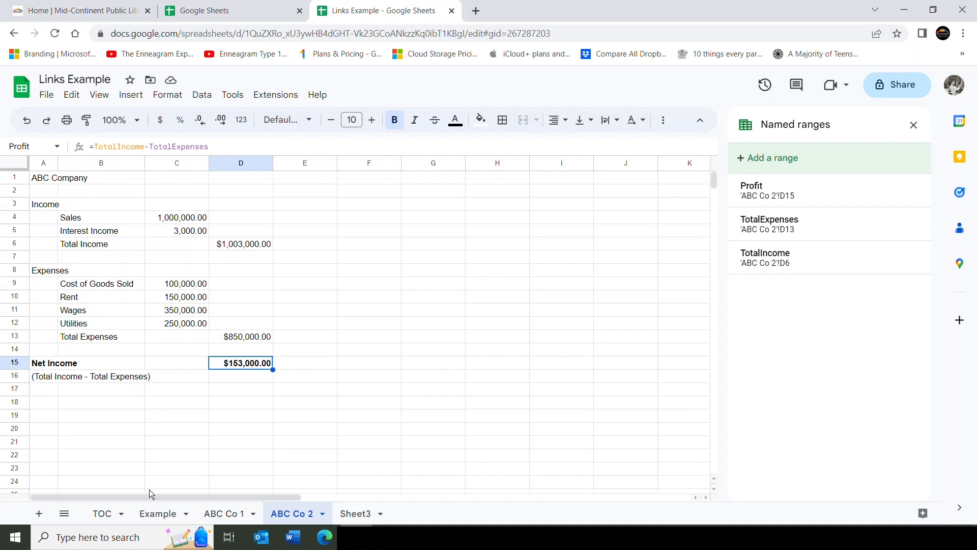
# On the Example sheet, enter Profit in cell A9
pyautogui.click(157, 515)
pyautogui.press('Return')
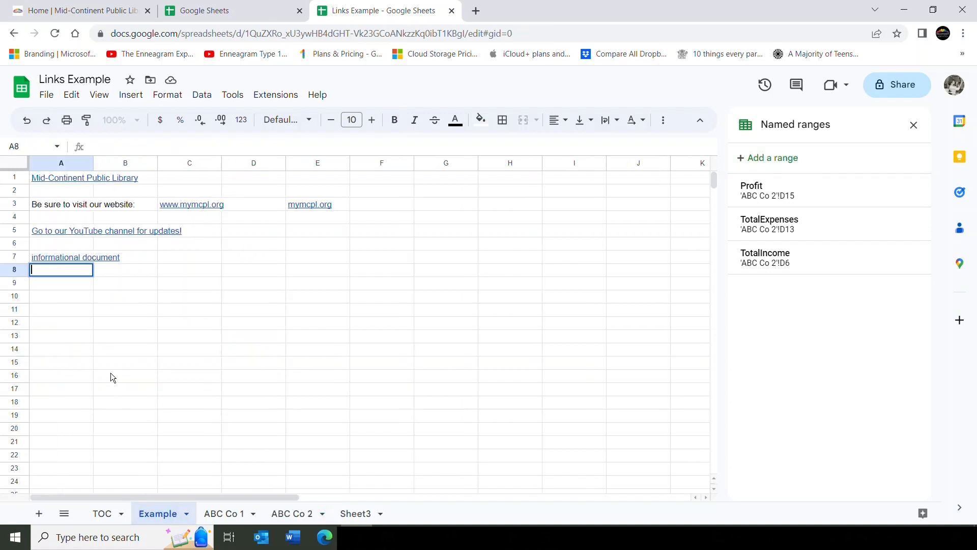
pyautogui.press('Return')
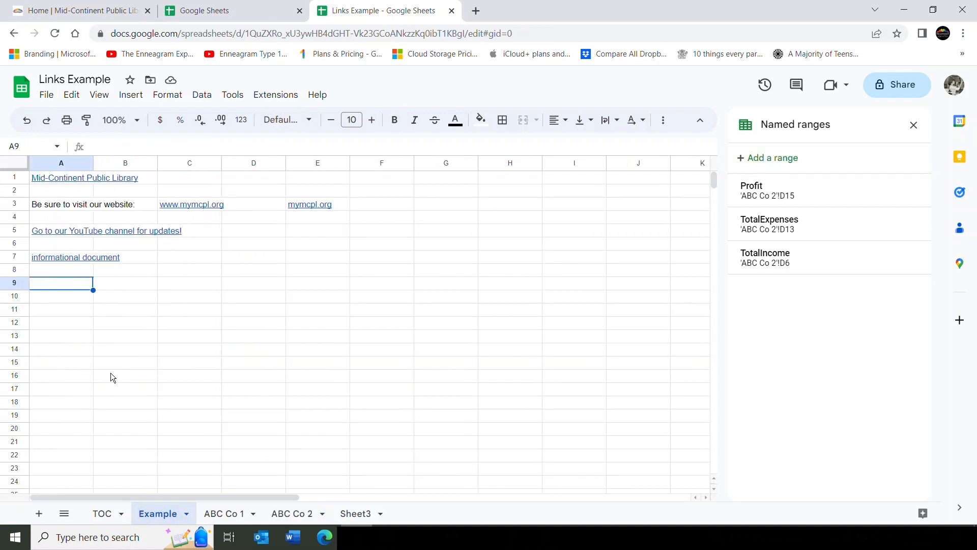
pyautogui.write('Profit')
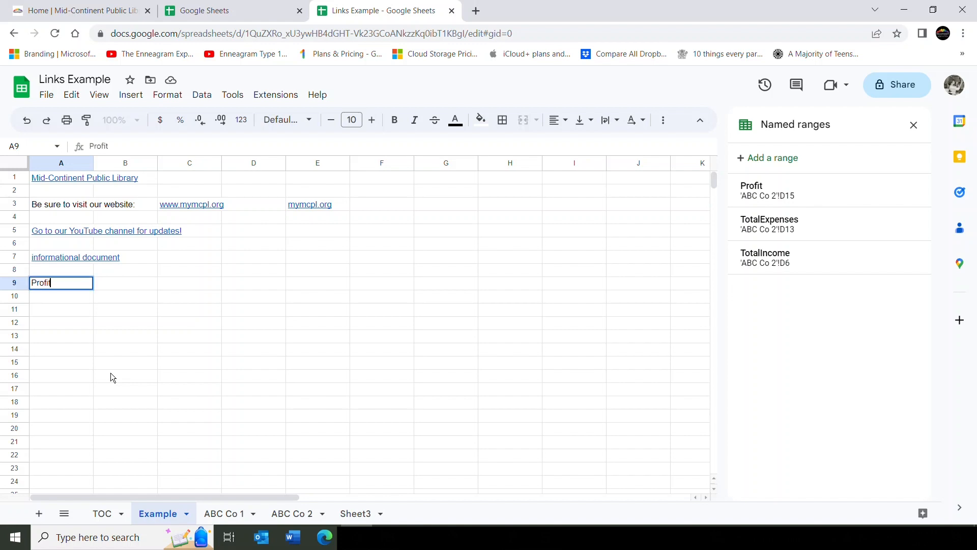
pyautogui.press('Return')
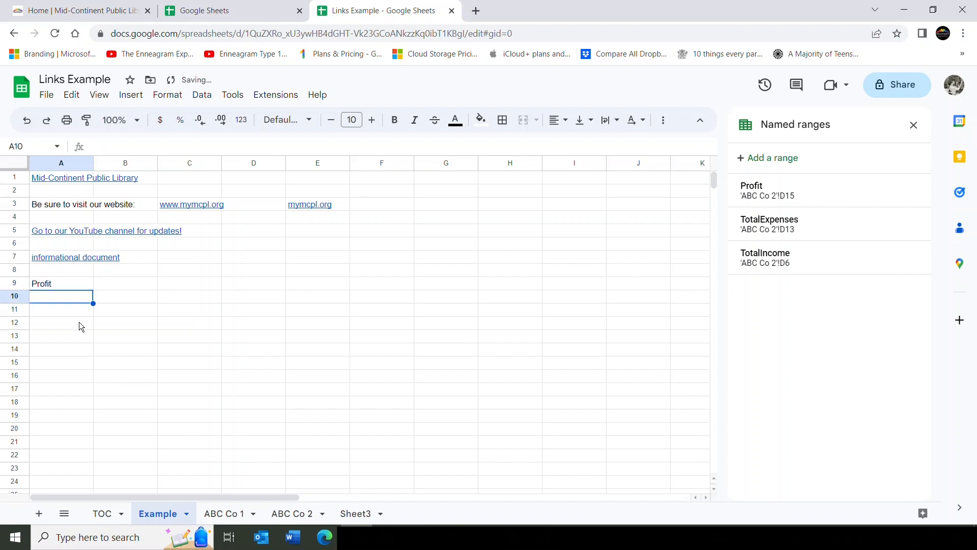
# Link the Profit text in cell A9 to the named range Profit and follow the link to test it
pyautogui.click(61, 283)
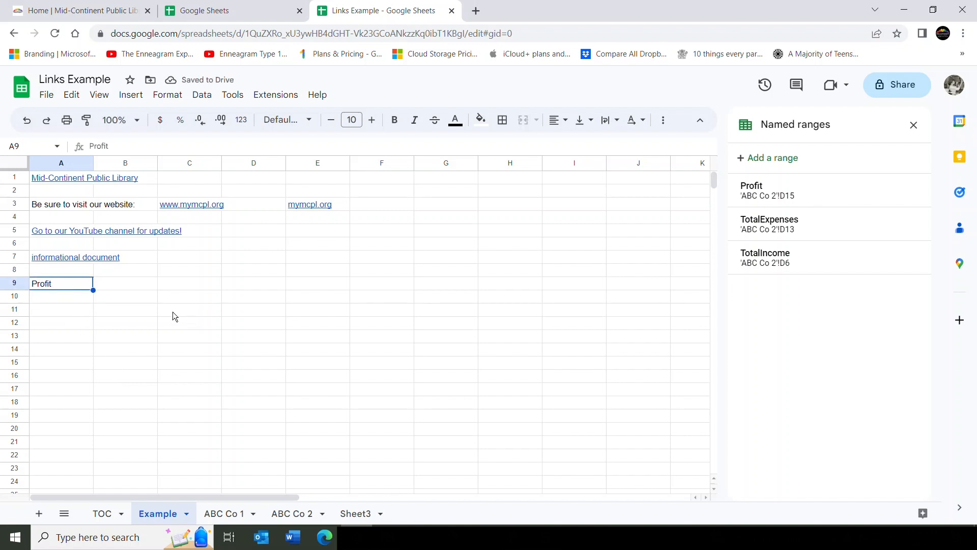
pyautogui.hotkey('ctrl', 'k')
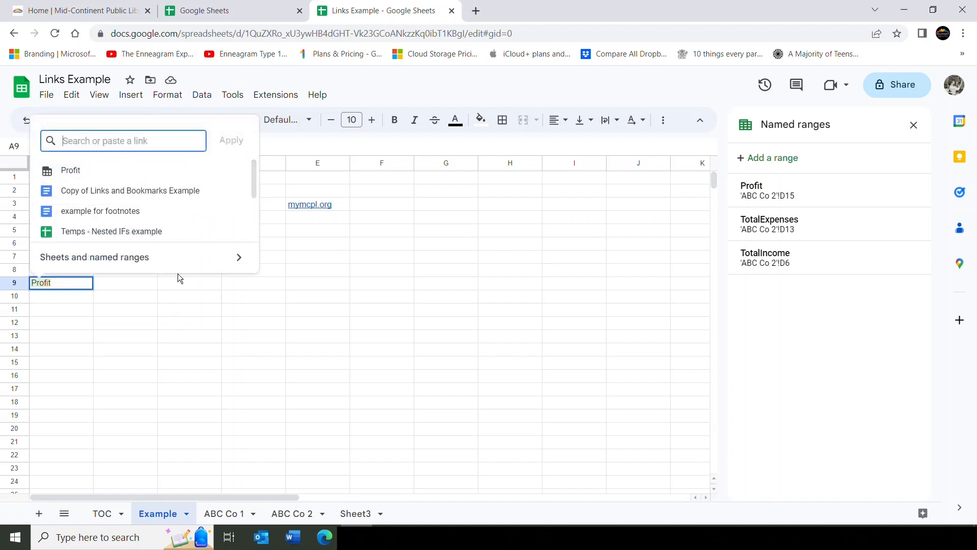
pyautogui.click(239, 259)
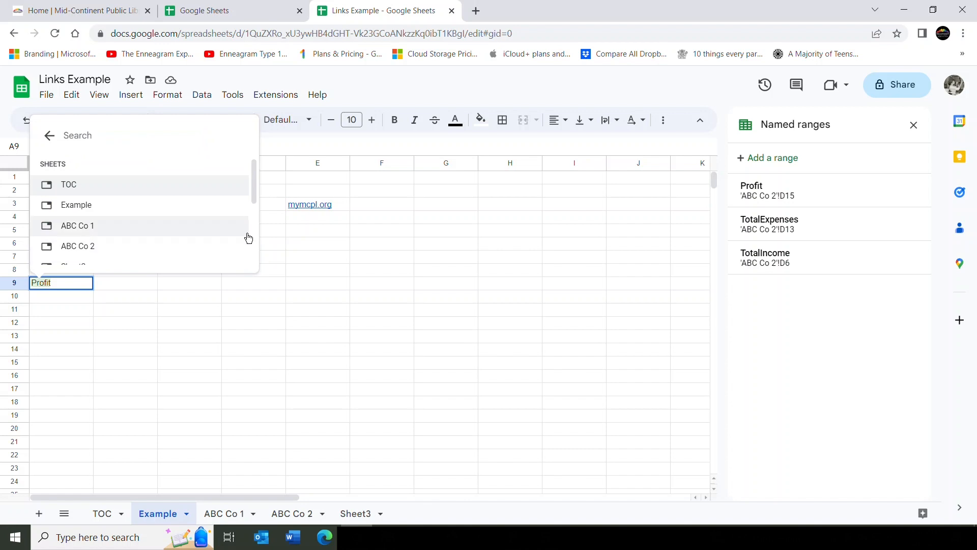
pyautogui.moveTo(252, 197); pyautogui.dragTo(239, 240)
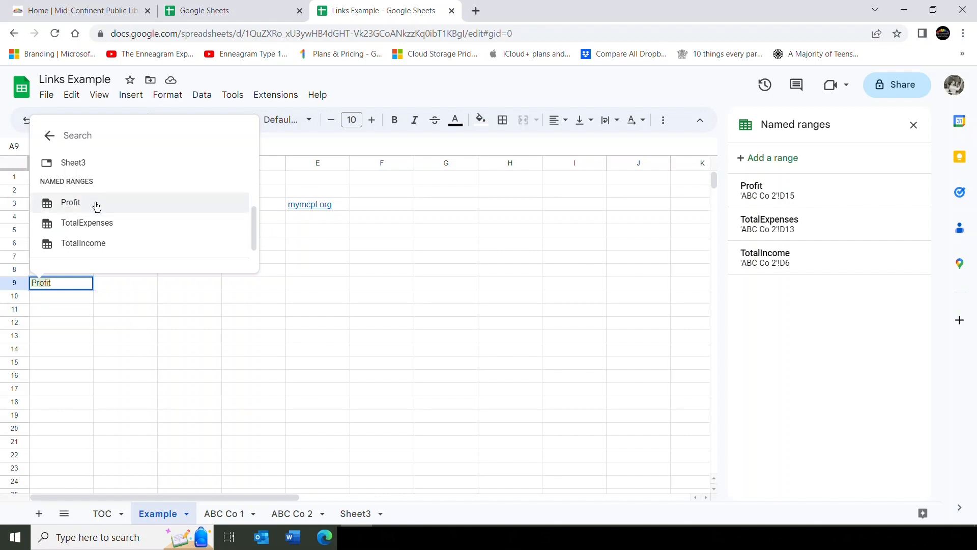
pyautogui.click(79, 204)
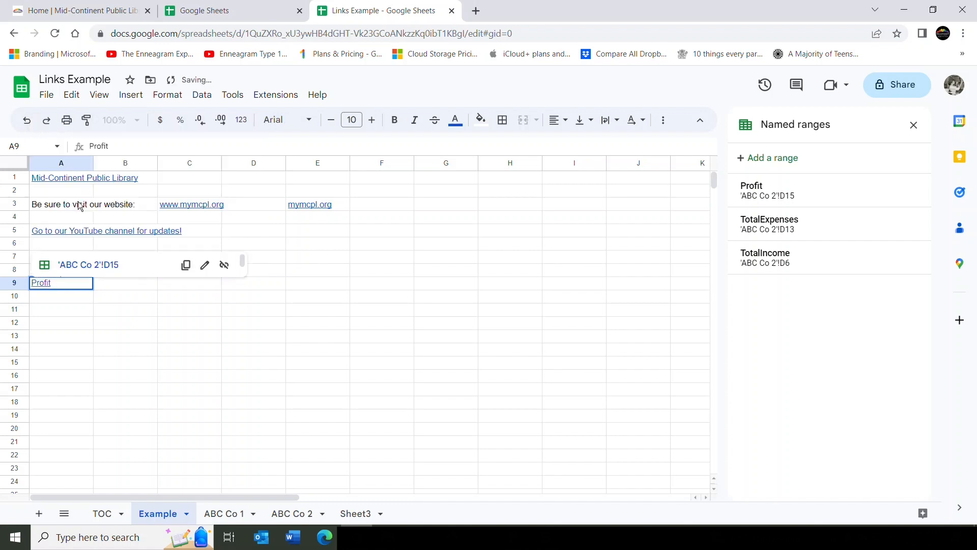
pyautogui.click(80, 265)
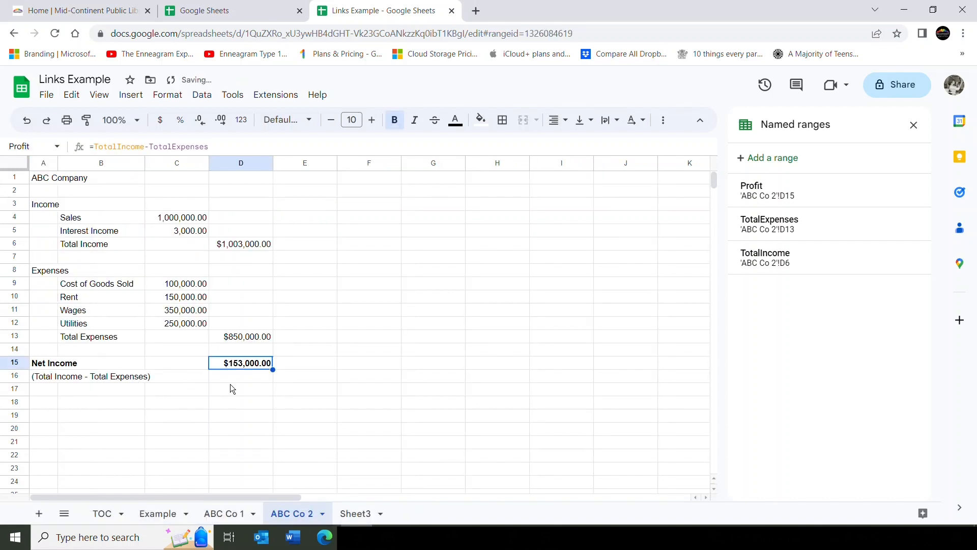